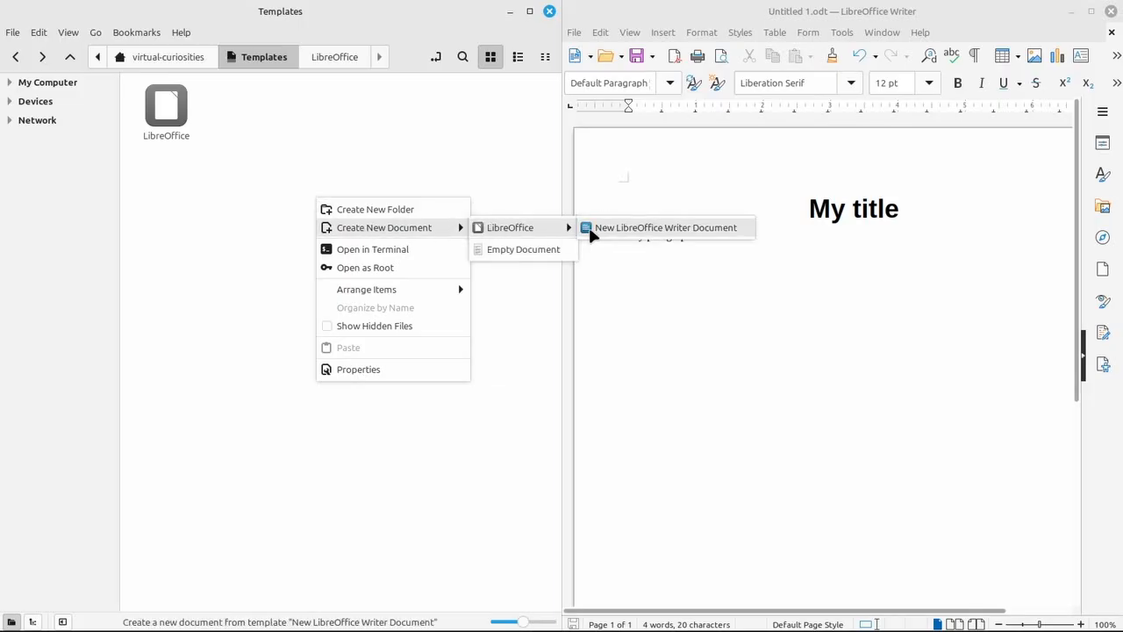
Open the Templates folder in the home directory
{"action": "mouse_move", "coordinate": [491, 229]}
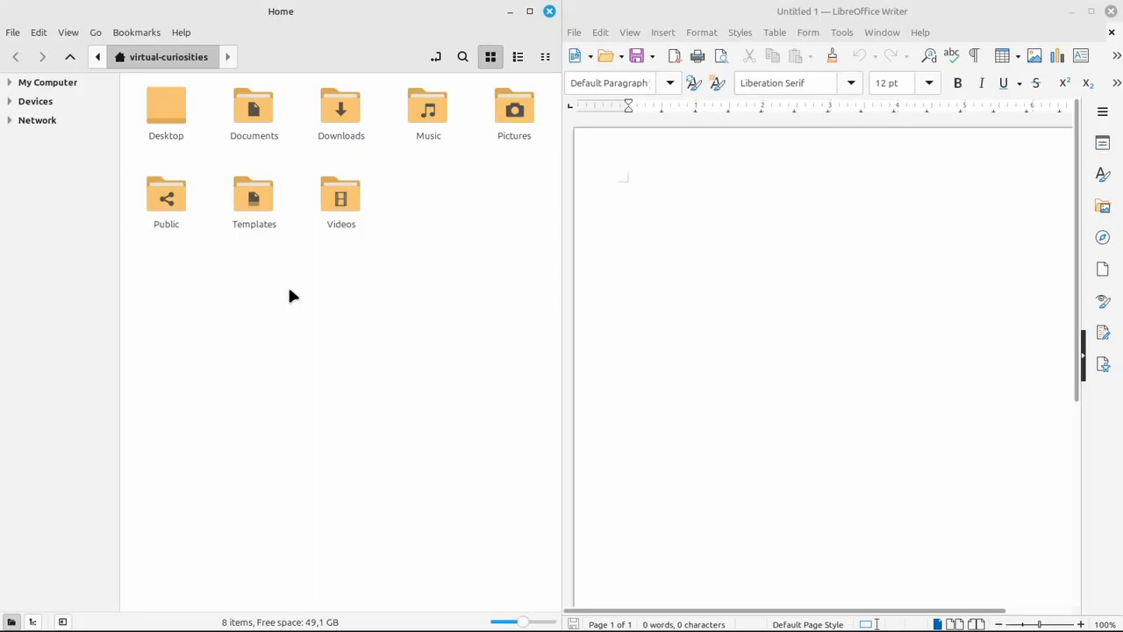
{"action": "left_click", "coordinate": [253, 219]}
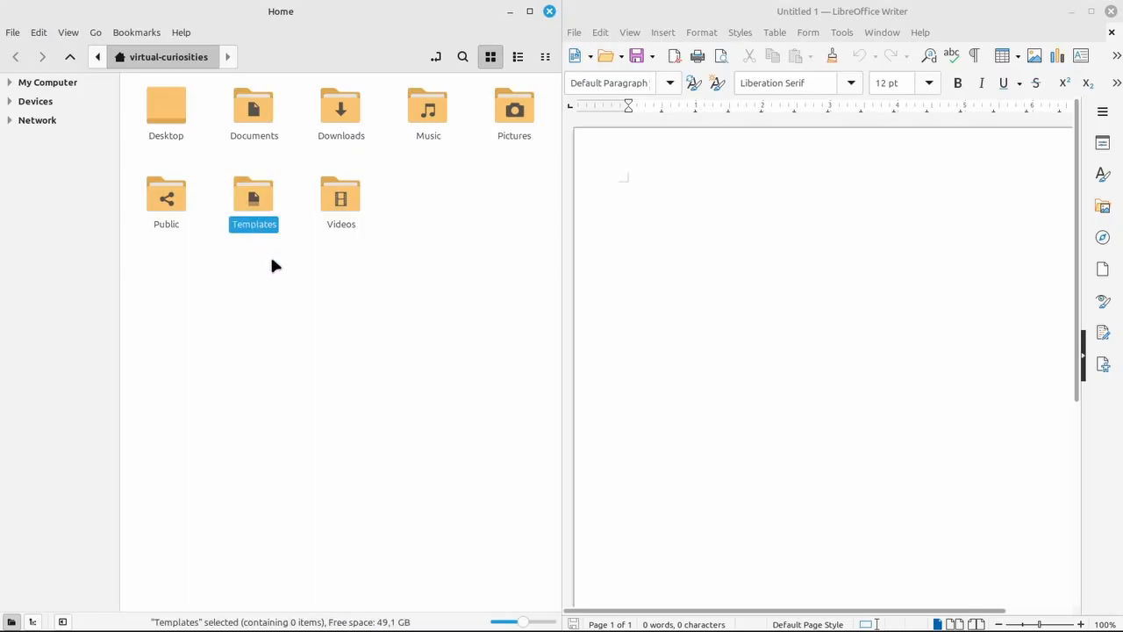
{"action": "double_click", "coordinate": [254, 219]}
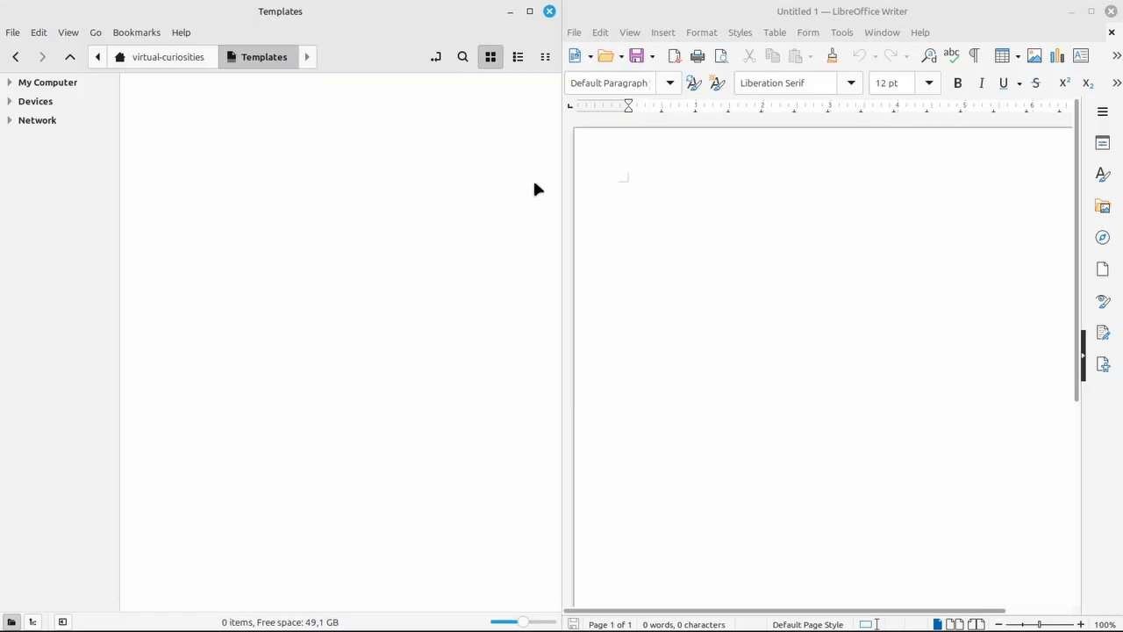
Write "My title" and "My paragraph" on two lines of the blank document
{"action": "left_click", "coordinate": [626, 188]}
{"action": "type", "text": "M"}
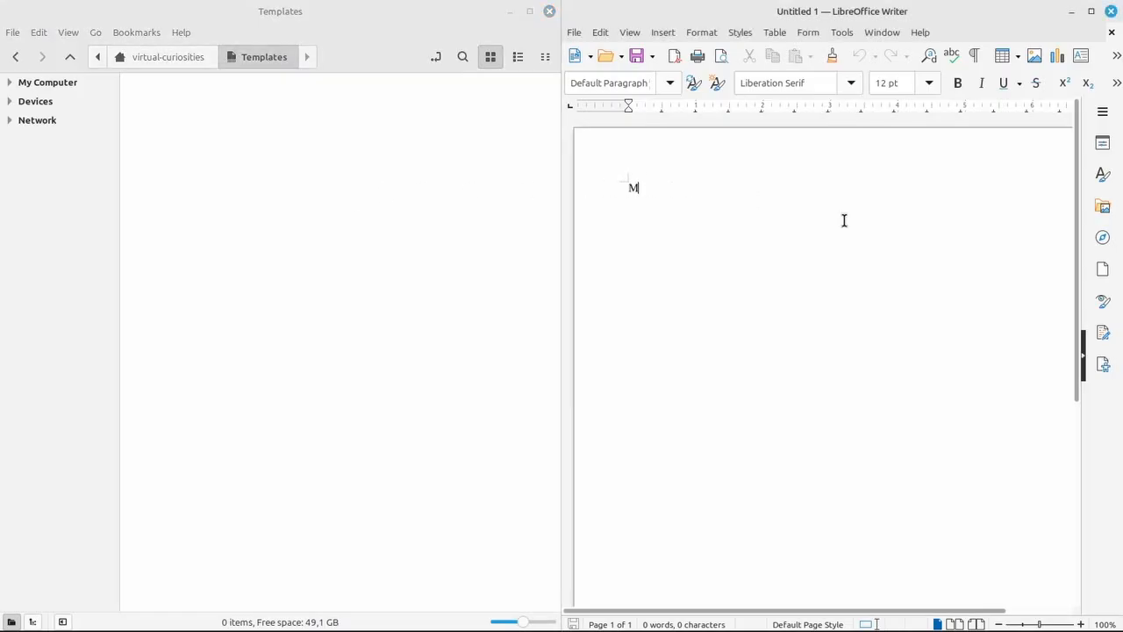
{"action": "type", "text": "y title"}
{"action": "key", "text": "Return"}
{"action": "type", "text": "My parag"}
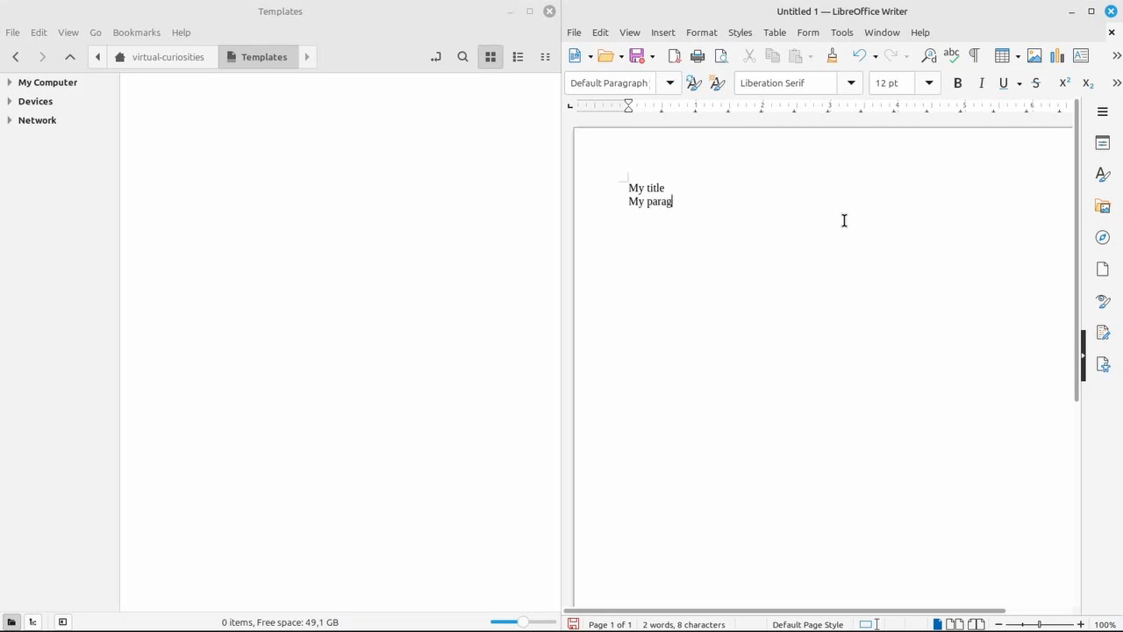
{"action": "type", "text": "raphs"}
Apply the Title paragraph style to the first line, "My title"
{"action": "key", "text": "Up"}
{"action": "left_click", "coordinate": [670, 83]}
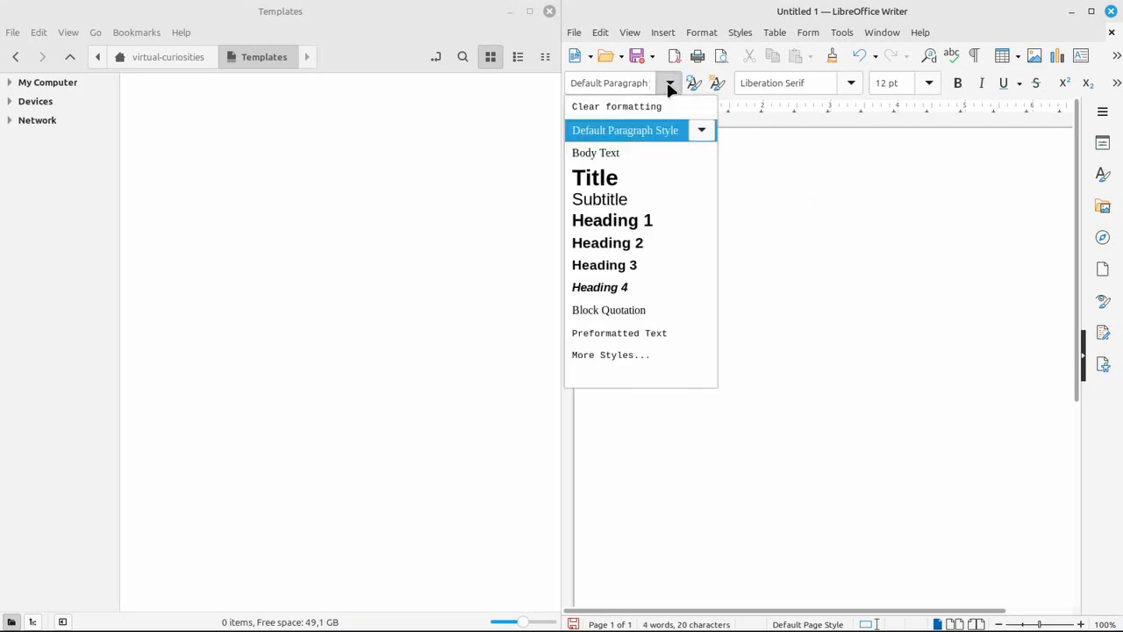
{"action": "left_click", "coordinate": [632, 177]}
{"action": "left_click", "coordinate": [734, 233]}
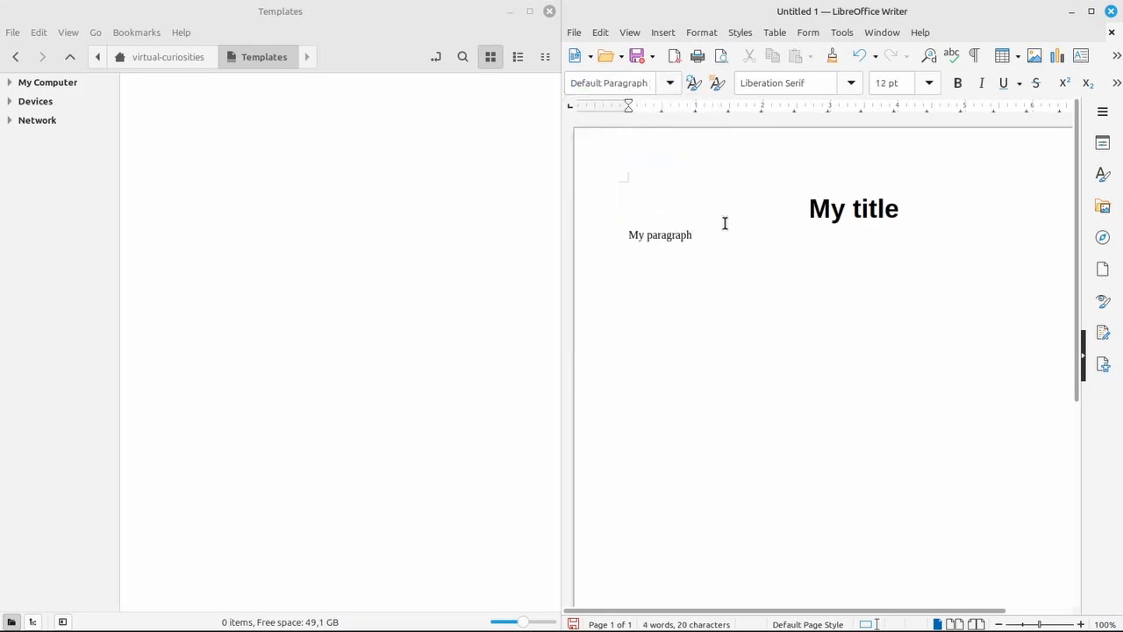
Save the document into the Templates folder under its default name Untitled 1
{"action": "left_click", "coordinate": [574, 33]}
{"action": "left_click", "coordinate": [635, 245]}
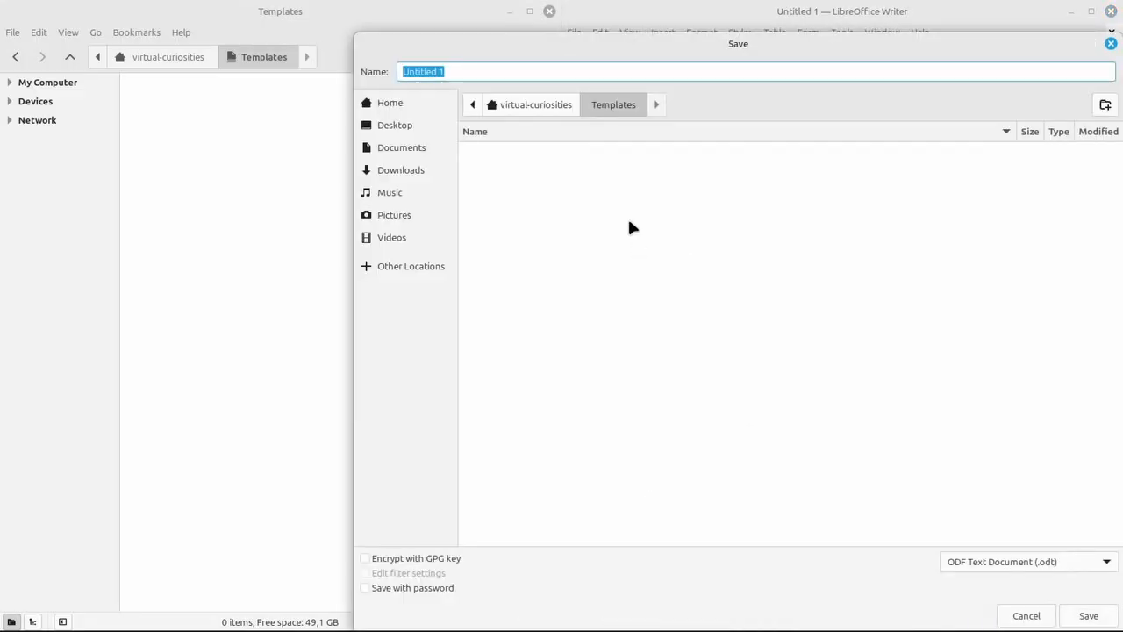
{"action": "key", "text": "Return"}
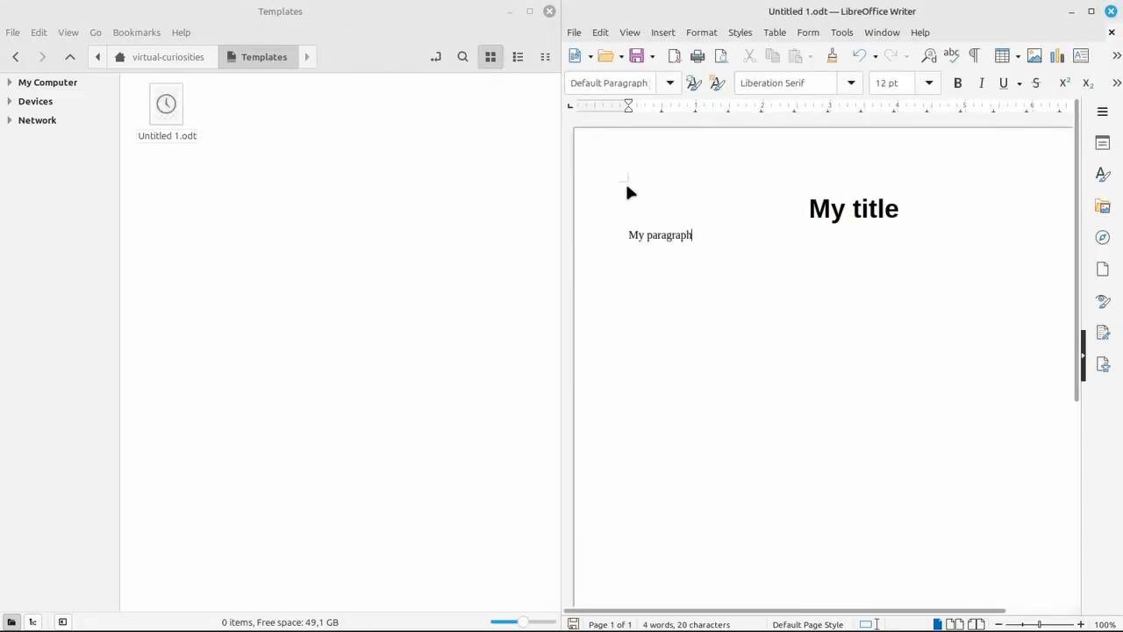
Check the file manager's new-document submenu for the saved template
{"action": "left_click", "coordinate": [175, 135]}
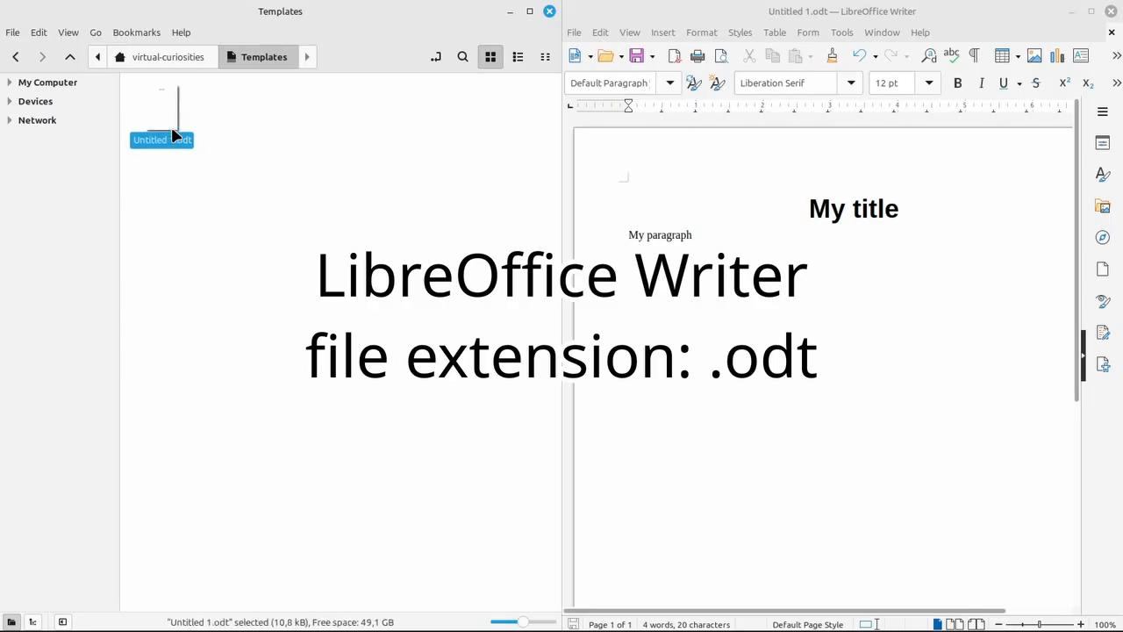
{"action": "left_click", "coordinate": [234, 134]}
{"action": "right_click", "coordinate": [234, 134]}
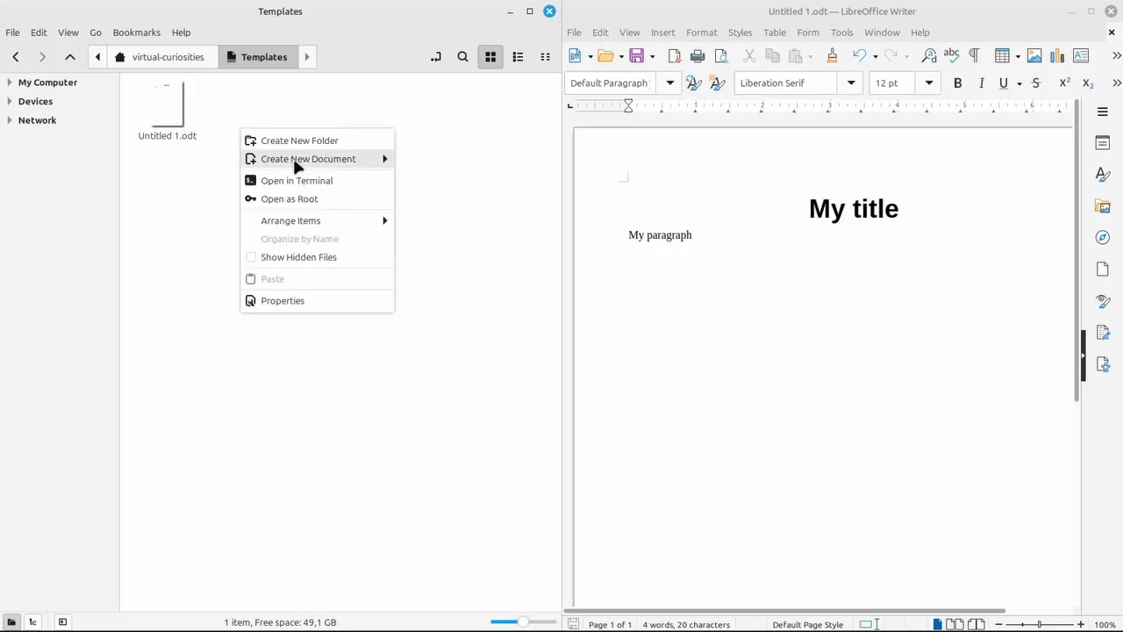
{"action": "mouse_move", "coordinate": [378, 160]}
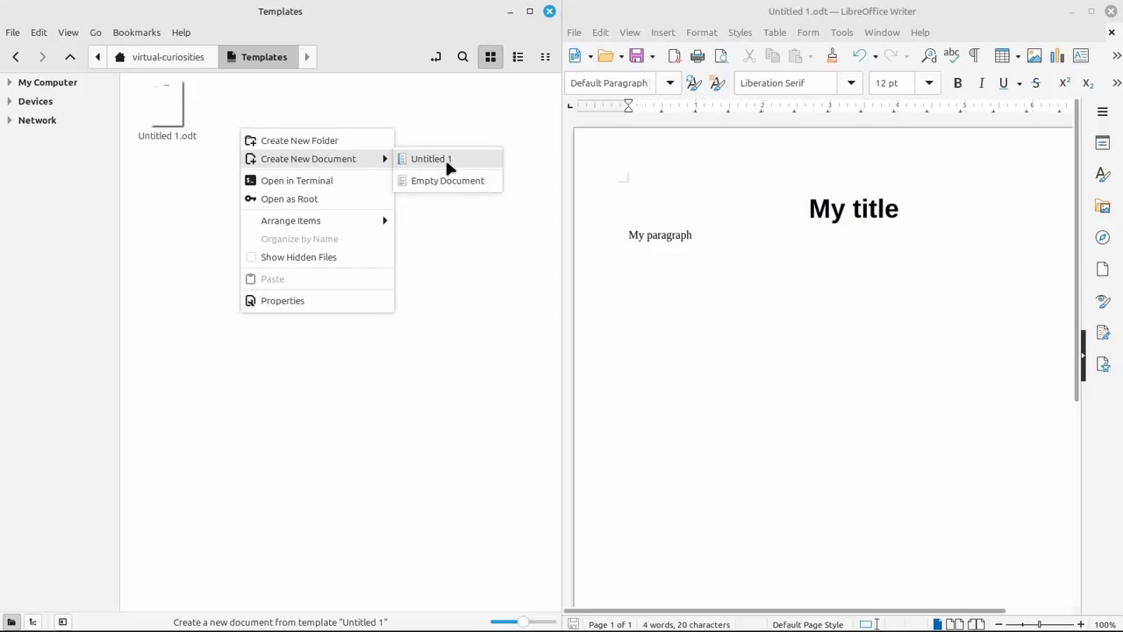
{"action": "left_click", "coordinate": [327, 115]}
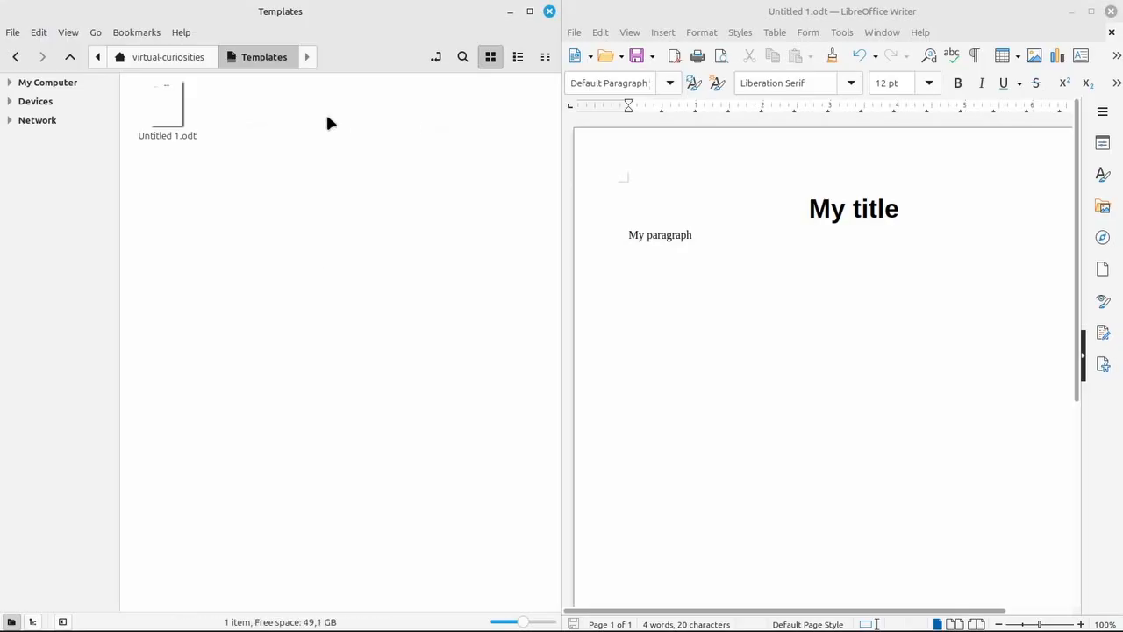
Create a new document from the Untitled 1 template in the home folder
{"action": "left_click", "coordinate": [185, 55]}
{"action": "right_click", "coordinate": [423, 235]}
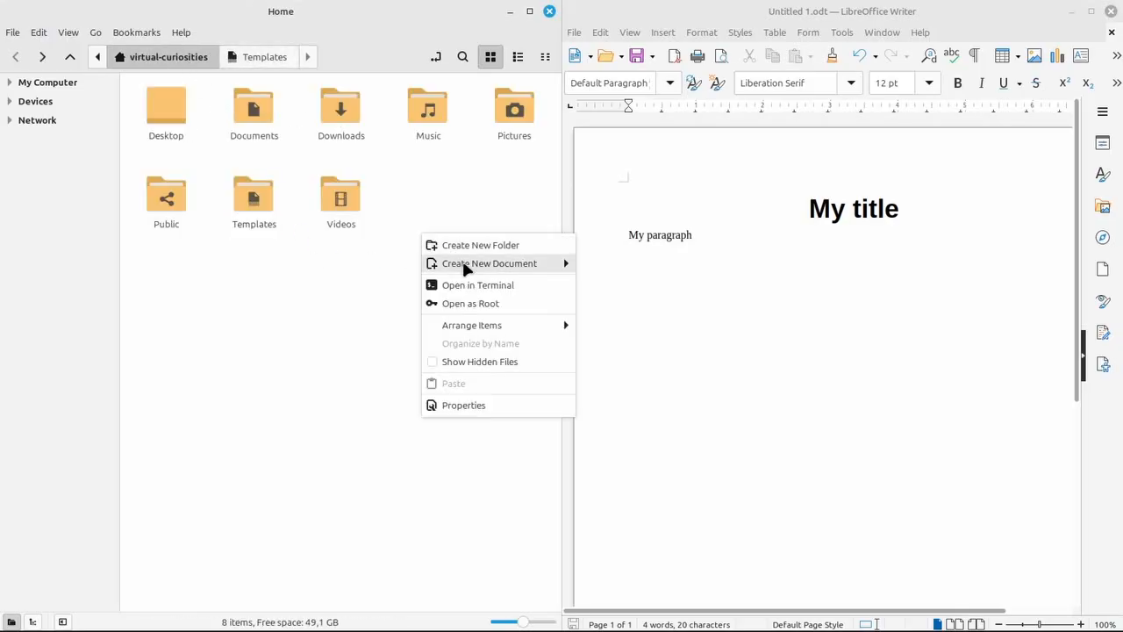
{"action": "mouse_move", "coordinate": [464, 265]}
{"action": "left_click", "coordinate": [611, 263]}
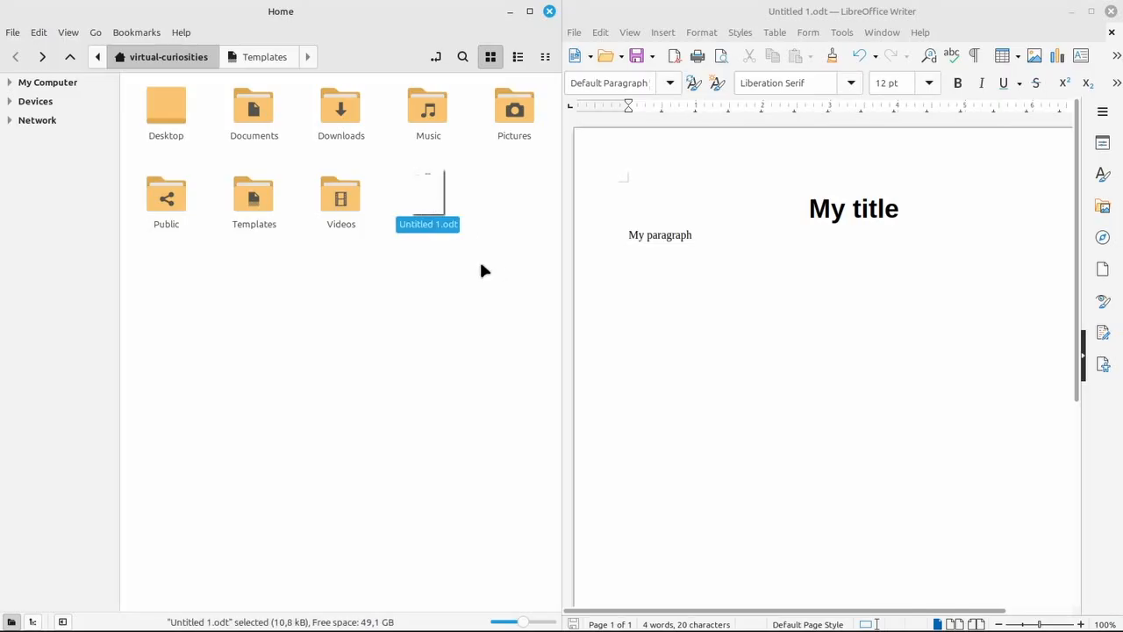
Rename the newly created file to New Document
{"action": "key", "text": "F2"}
{"action": "type", "text": "New Document"}
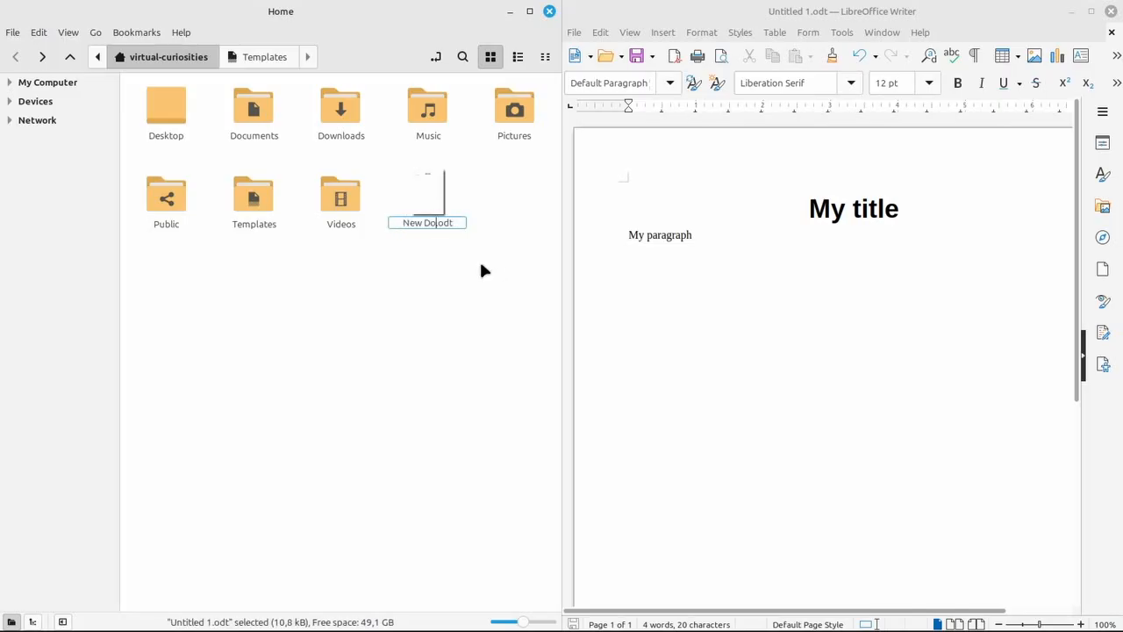
{"action": "key", "text": "Return"}
{"action": "key", "text": "Return"}
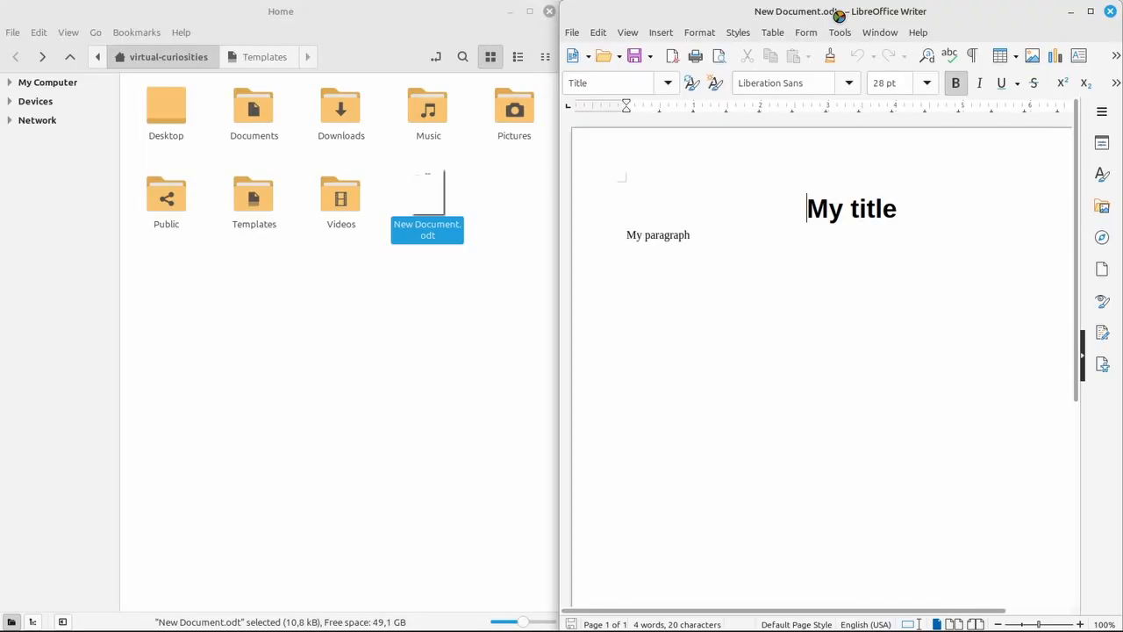
Open New Document.odt in Writer and close it again
{"action": "left_click", "coordinate": [1111, 12]}
{"action": "left_click", "coordinate": [491, 253]}
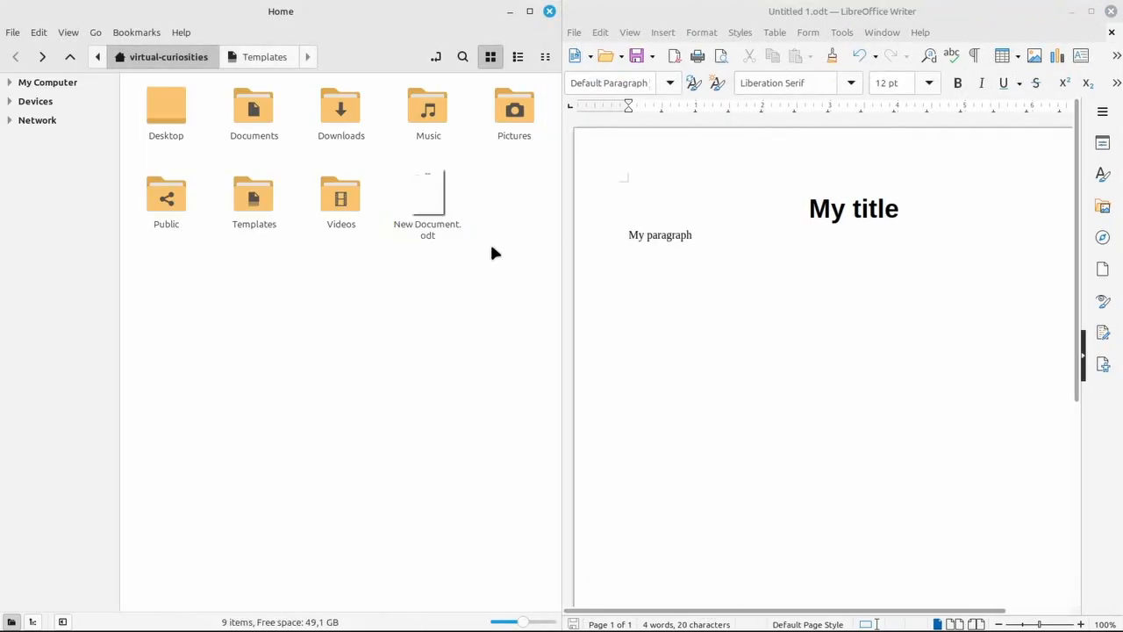
Rename the template file in the Templates folder to New LibreOffice Writer Document
{"action": "double_click", "coordinate": [247, 196]}
{"action": "left_click", "coordinate": [155, 125]}
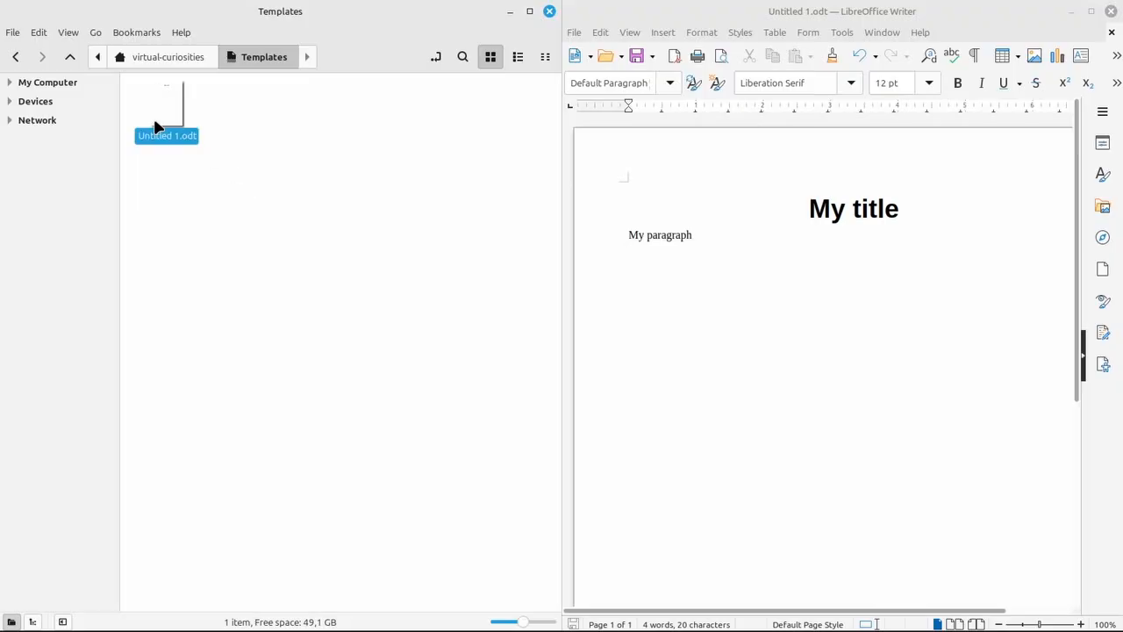
{"action": "key", "text": "F2"}
{"action": "type", "text": "New LibreOffice W"}
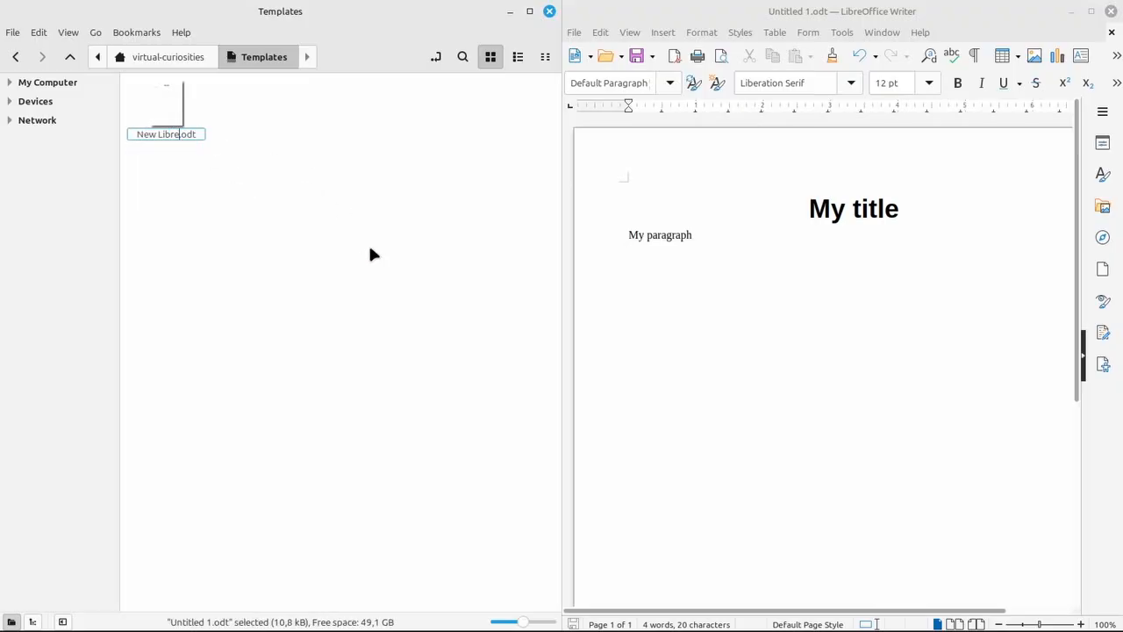
{"action": "type", "text": "riter Document"}
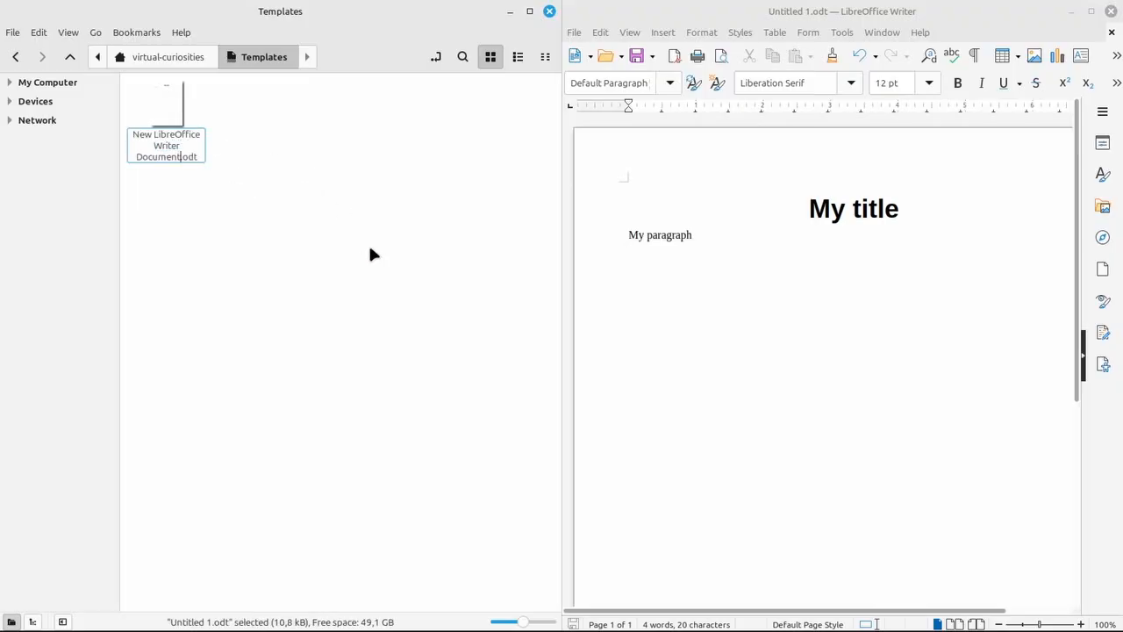
{"action": "key", "text": "Return"}
Check the new-document submenu for the renamed template
{"action": "right_click", "coordinate": [331, 177]}
{"action": "mouse_move", "coordinate": [378, 205]}
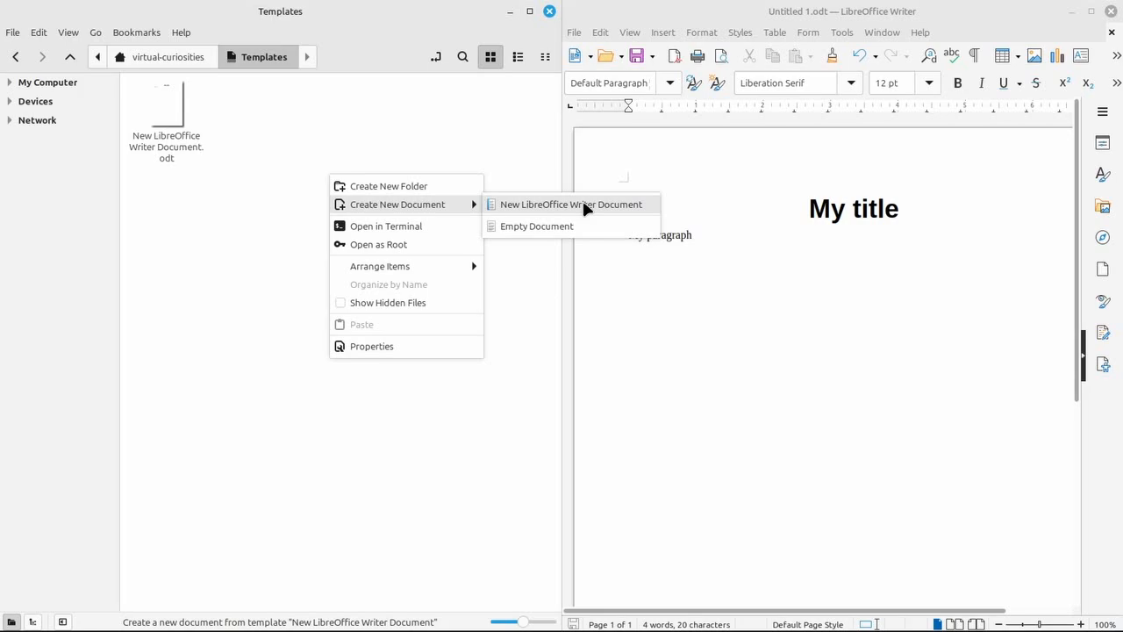
{"action": "left_click", "coordinate": [481, 149]}
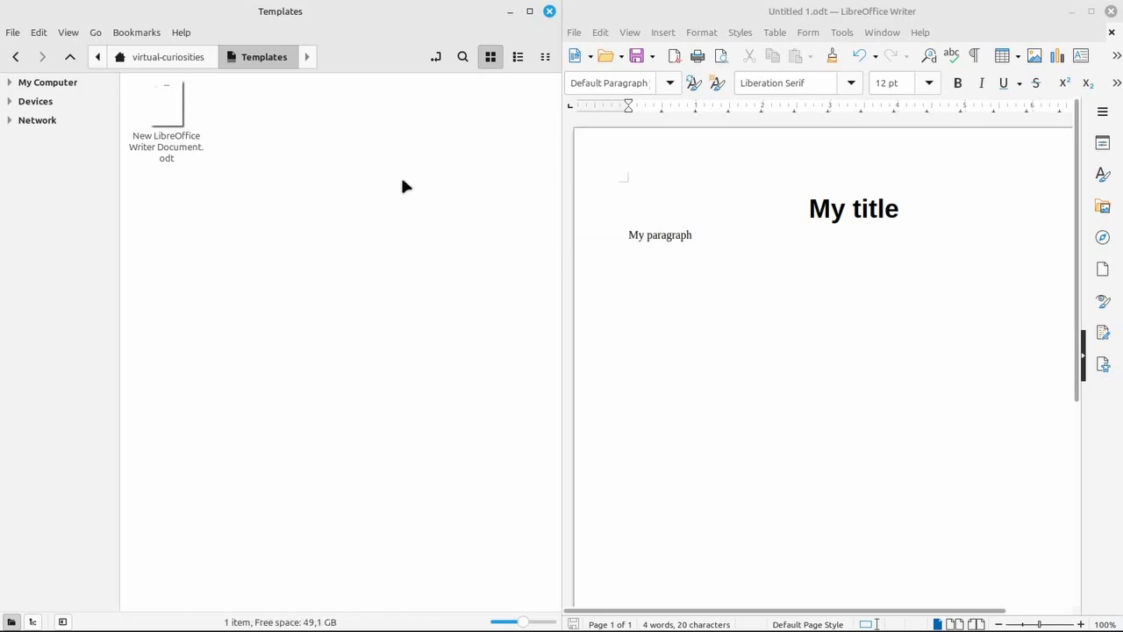
Open the template file's properties and search the icon picker for libreoffice
{"action": "right_click", "coordinate": [164, 138]}
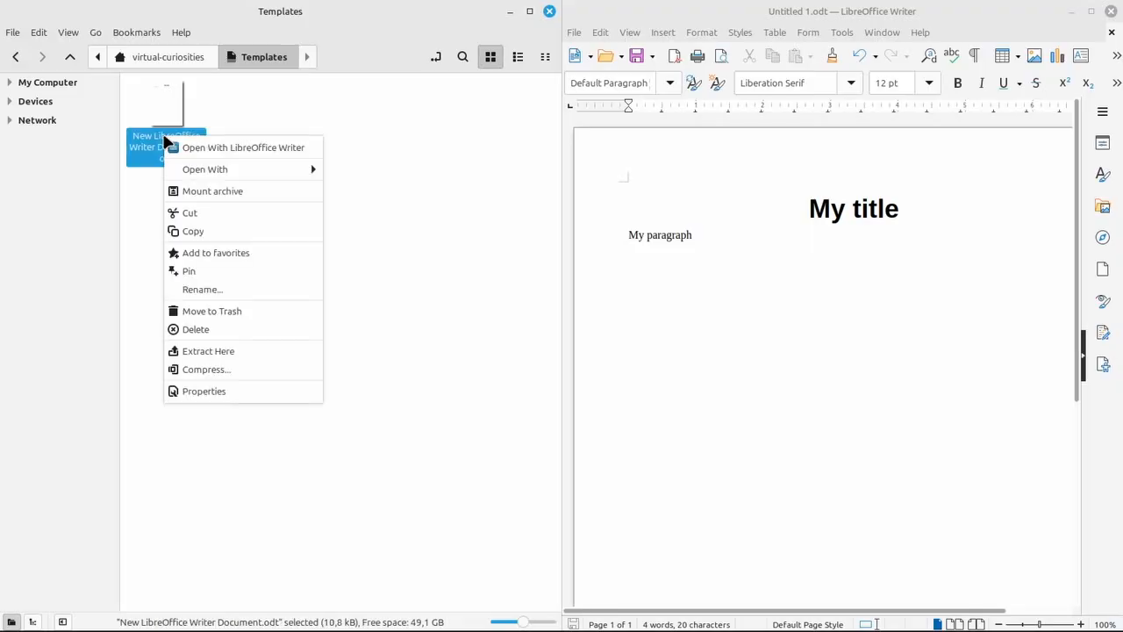
{"action": "left_click", "coordinate": [231, 390]}
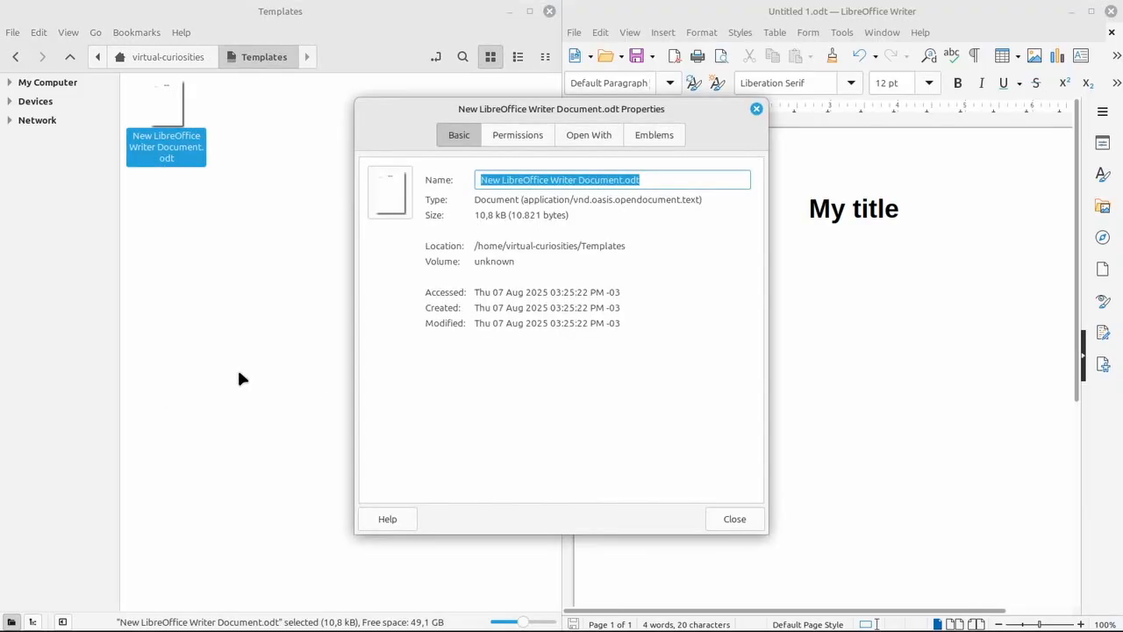
{"action": "left_click", "coordinate": [390, 193]}
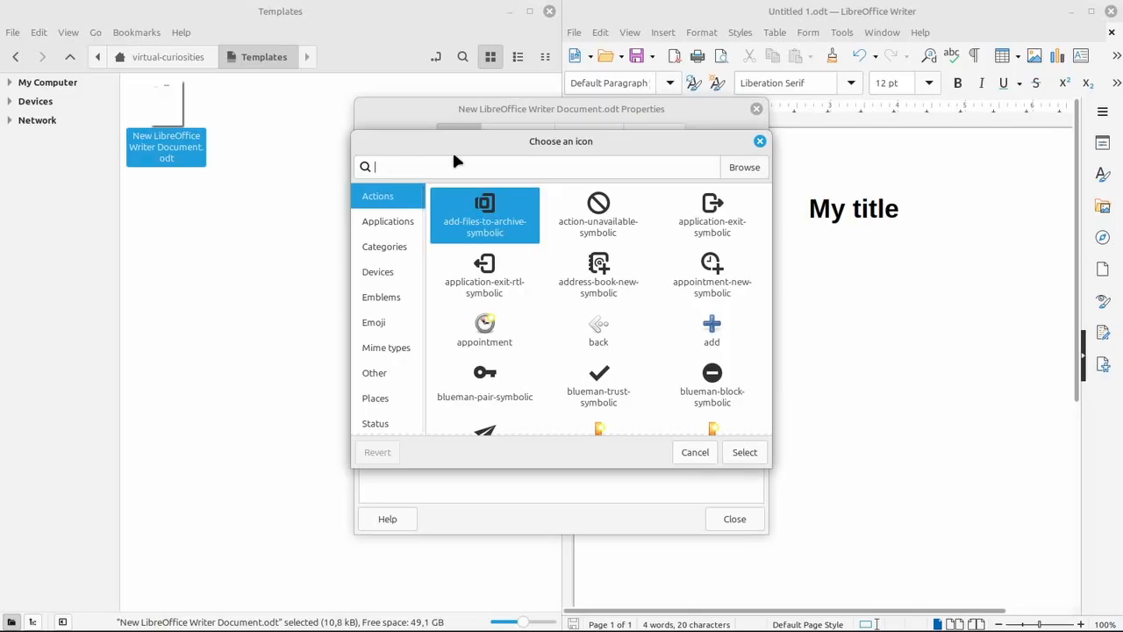
{"action": "type", "text": "libreoffi"}
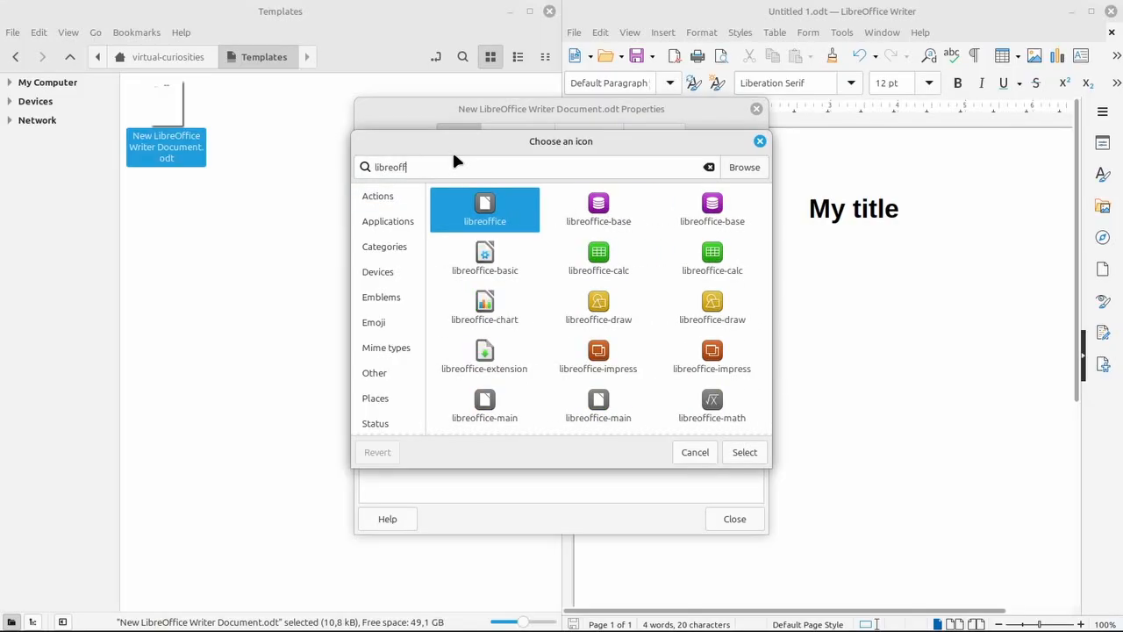
{"action": "type", "text": "ce"}
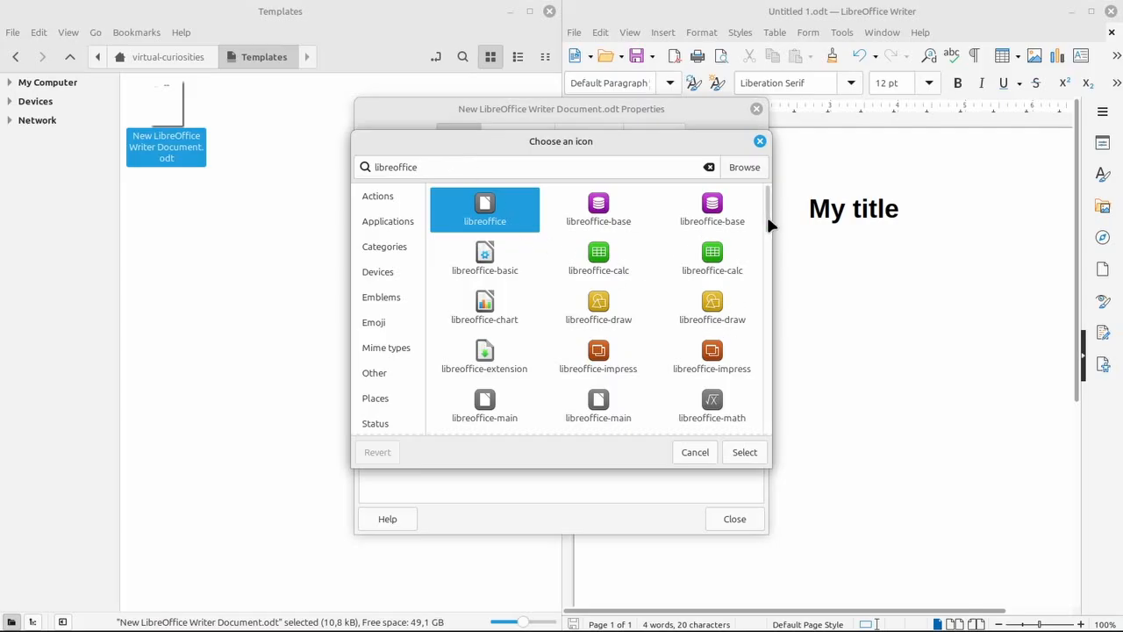
{"action": "left_click_drag", "start_coordinate": [768, 216], "coordinate": [783, 304]}
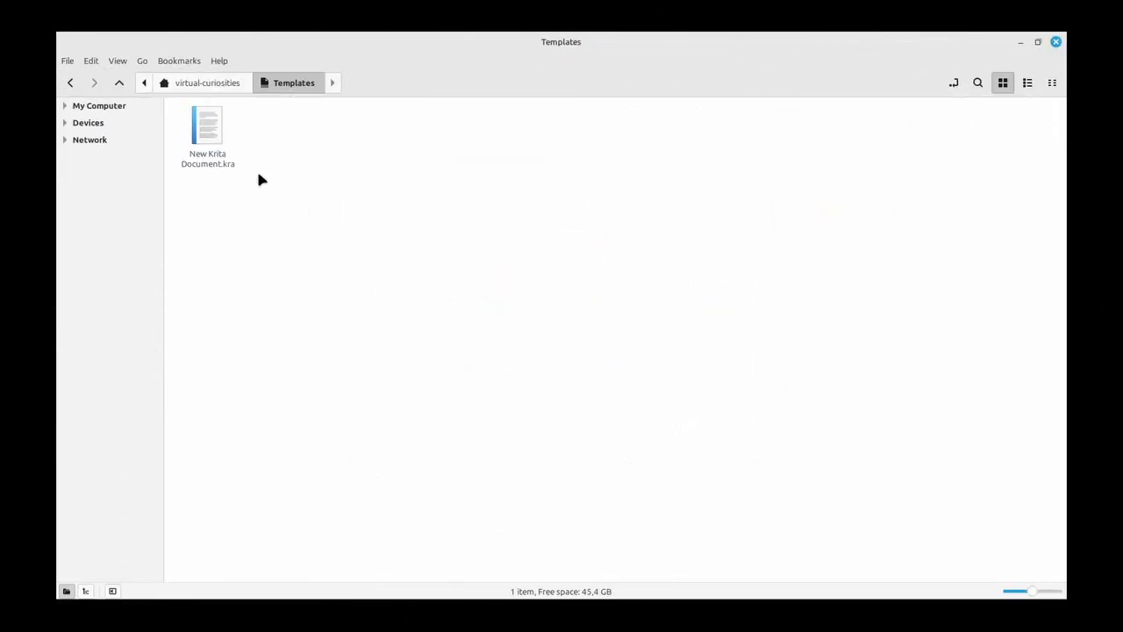
For a Krita template, open its properties and browse for Mona Lisa.jpg as the icon image
{"action": "right_click", "coordinate": [221, 151]}
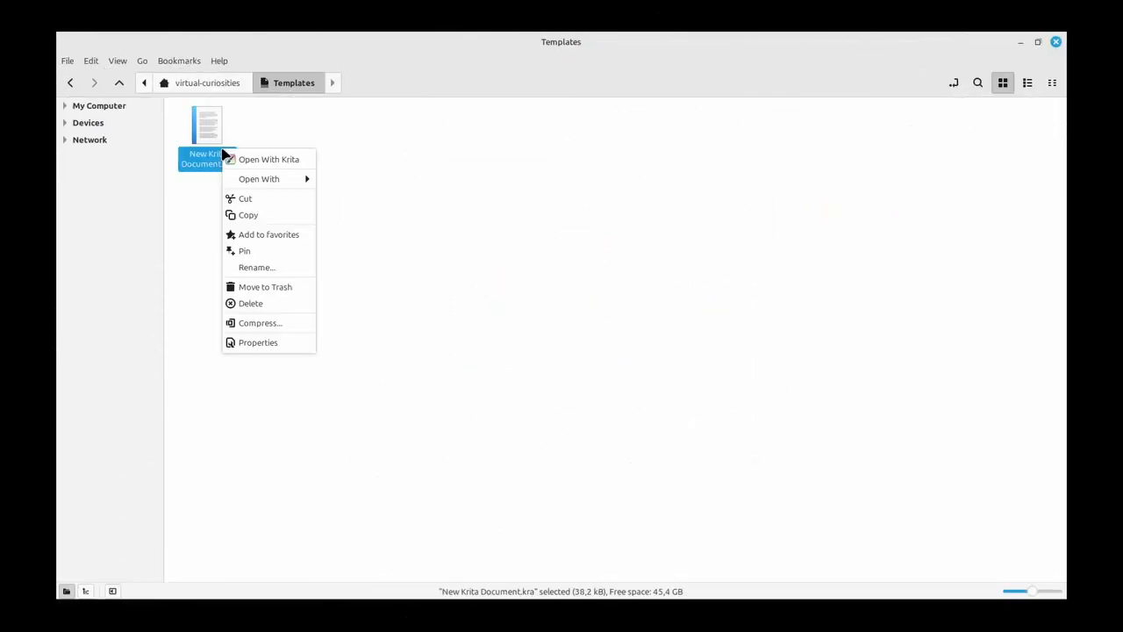
{"action": "left_click", "coordinate": [281, 343]}
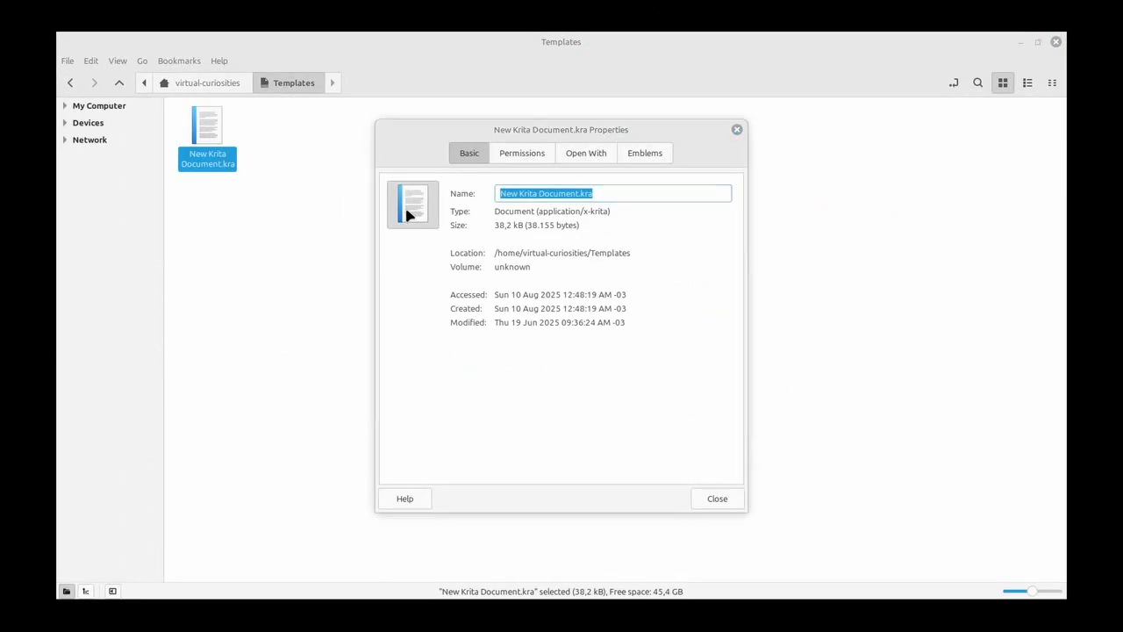
{"action": "left_click", "coordinate": [409, 216]}
{"action": "left_click", "coordinate": [720, 186]}
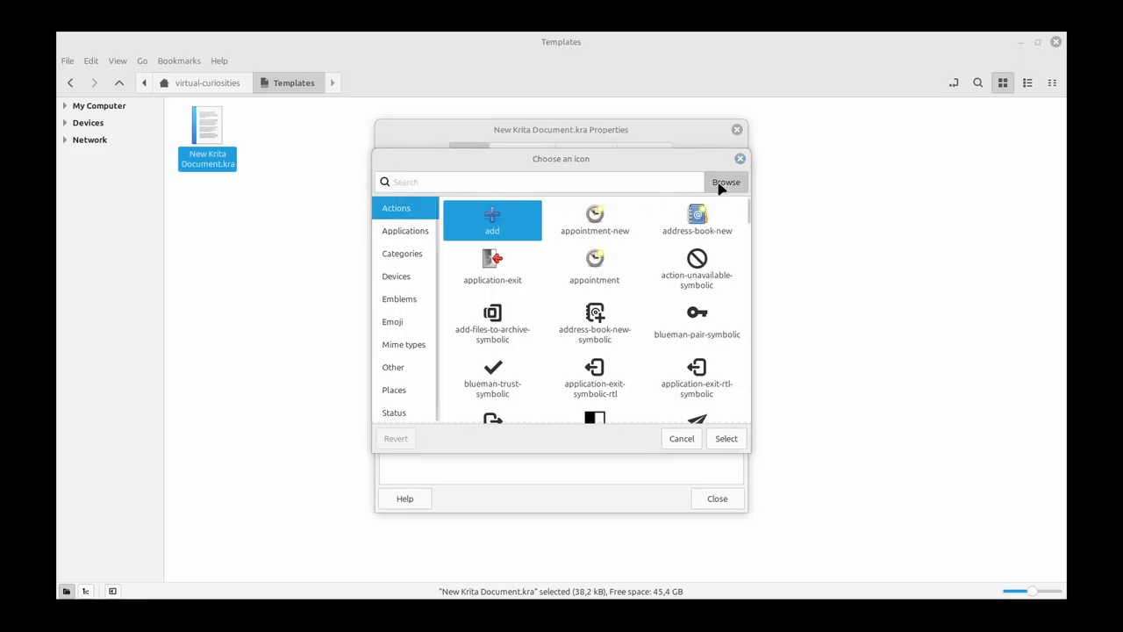
{"action": "left_click", "coordinate": [288, 106]}
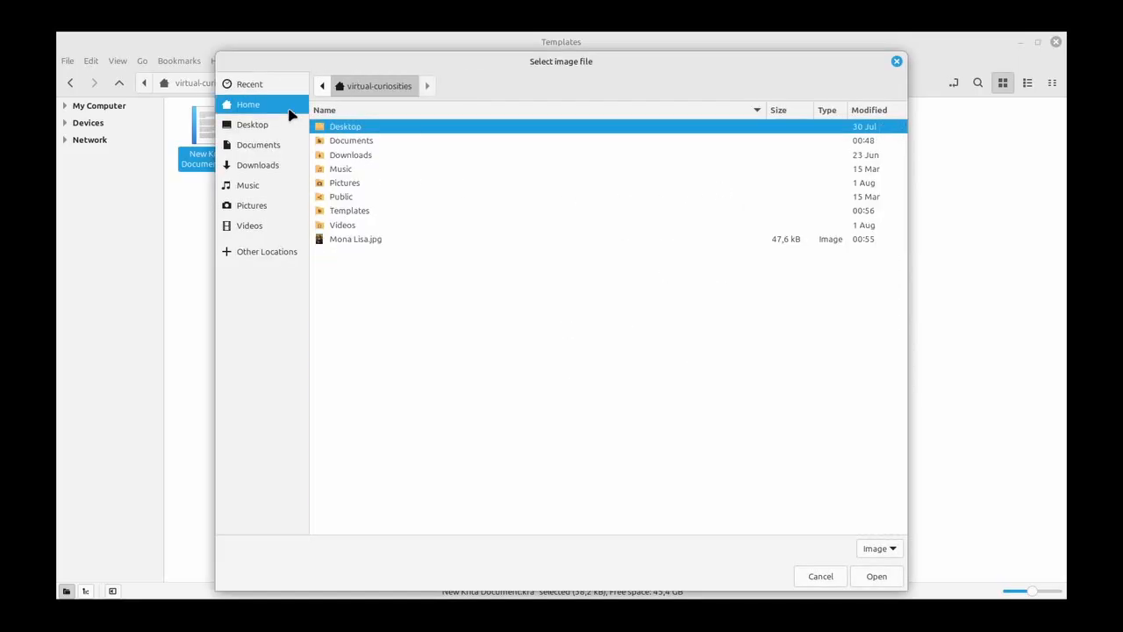
{"action": "double_click", "coordinate": [394, 246]}
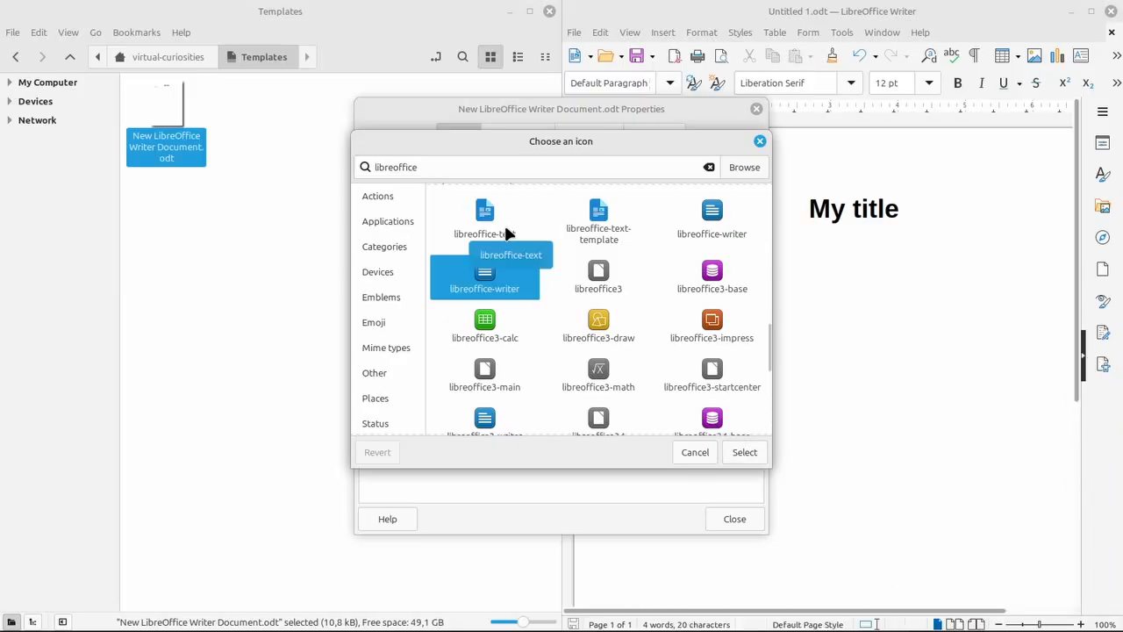
Apply the libreoffice-writer icon to the Writer template and close its properties
{"action": "left_click", "coordinate": [744, 452]}
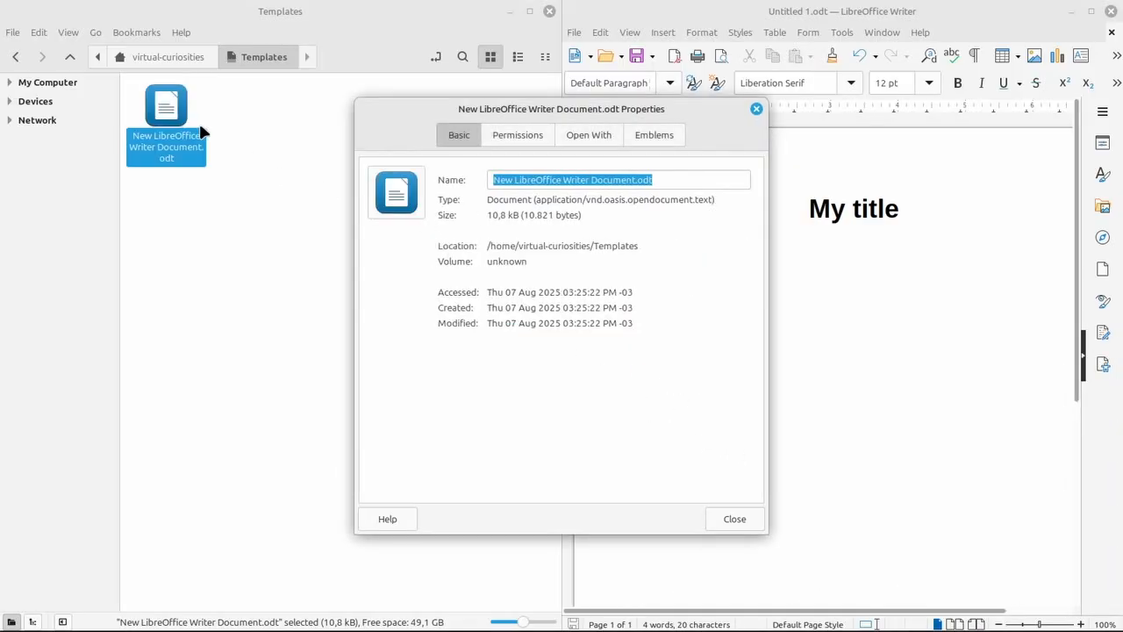
{"action": "left_click", "coordinate": [735, 518]}
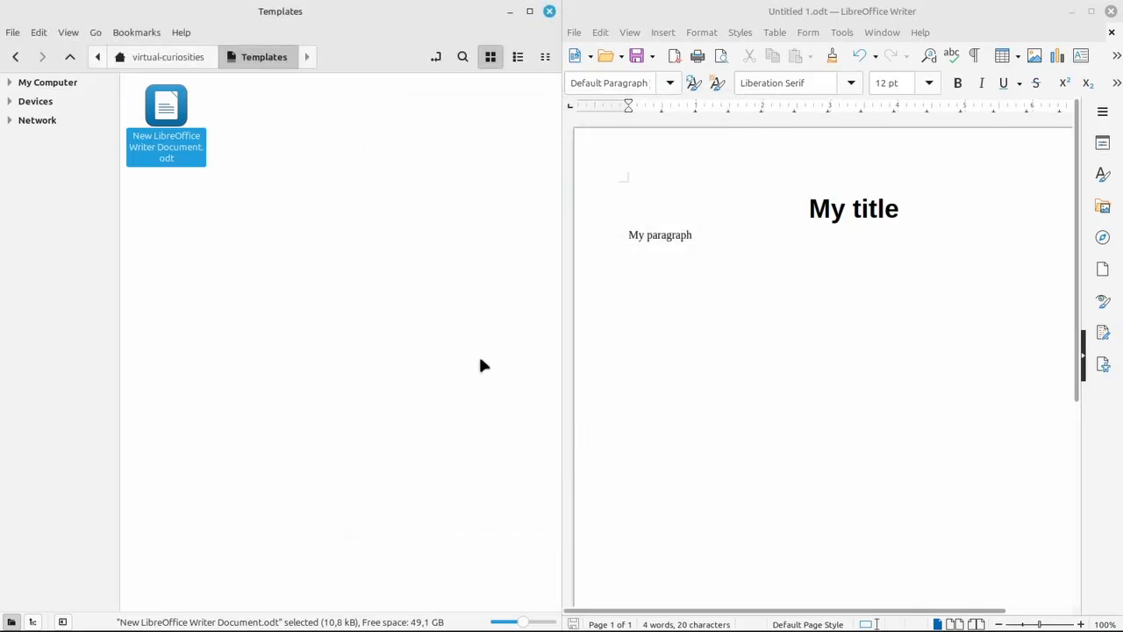
Open the new-document submenu to view the Writer template entry
{"action": "left_click", "coordinate": [379, 275]}
{"action": "right_click", "coordinate": [329, 190]}
{"action": "mouse_move", "coordinate": [375, 217]}
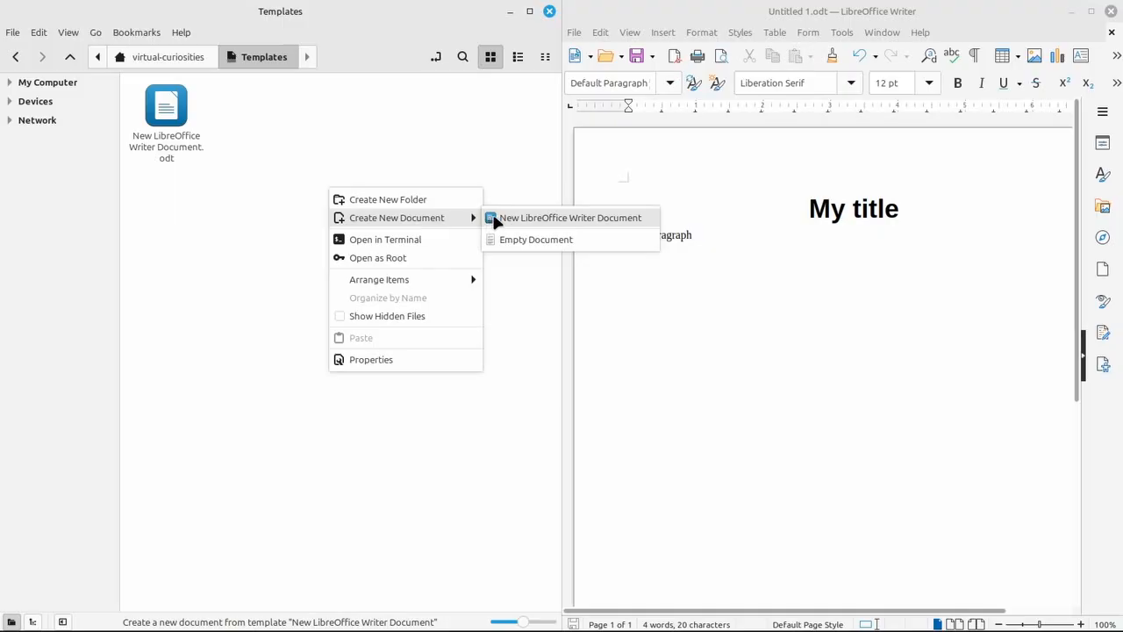
{"action": "left_click", "coordinate": [440, 147]}
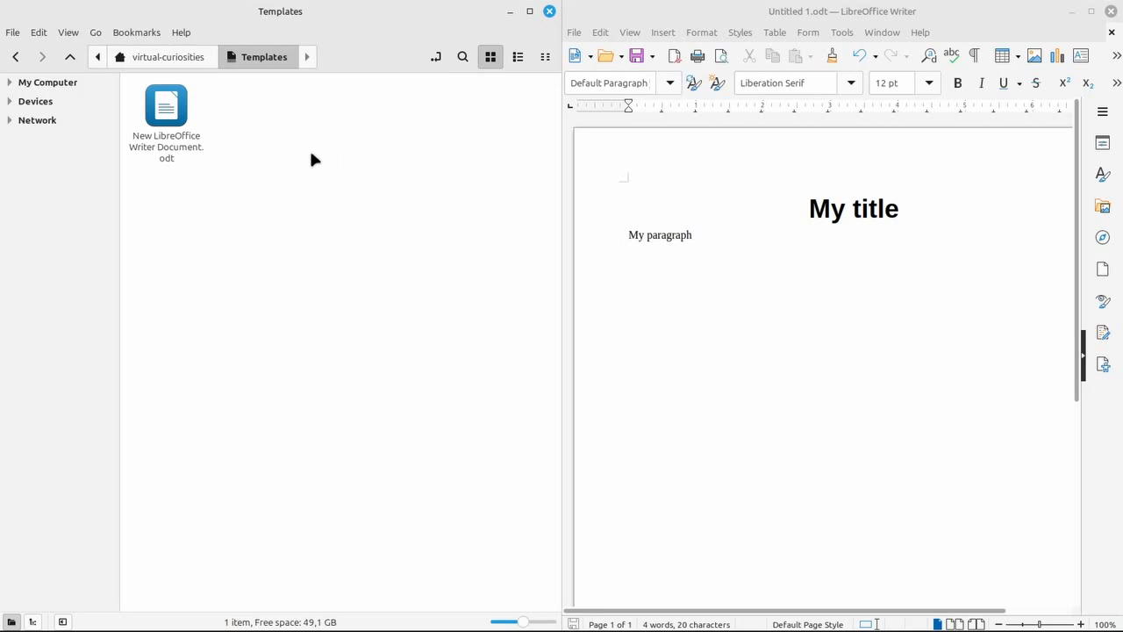
Create a new folder named LibreOffice in Templates
{"action": "right_click", "coordinate": [308, 153]}
{"action": "left_click", "coordinate": [334, 168]}
{"action": "type", "text": "LibreOffice"}
{"action": "key", "text": "Return"}
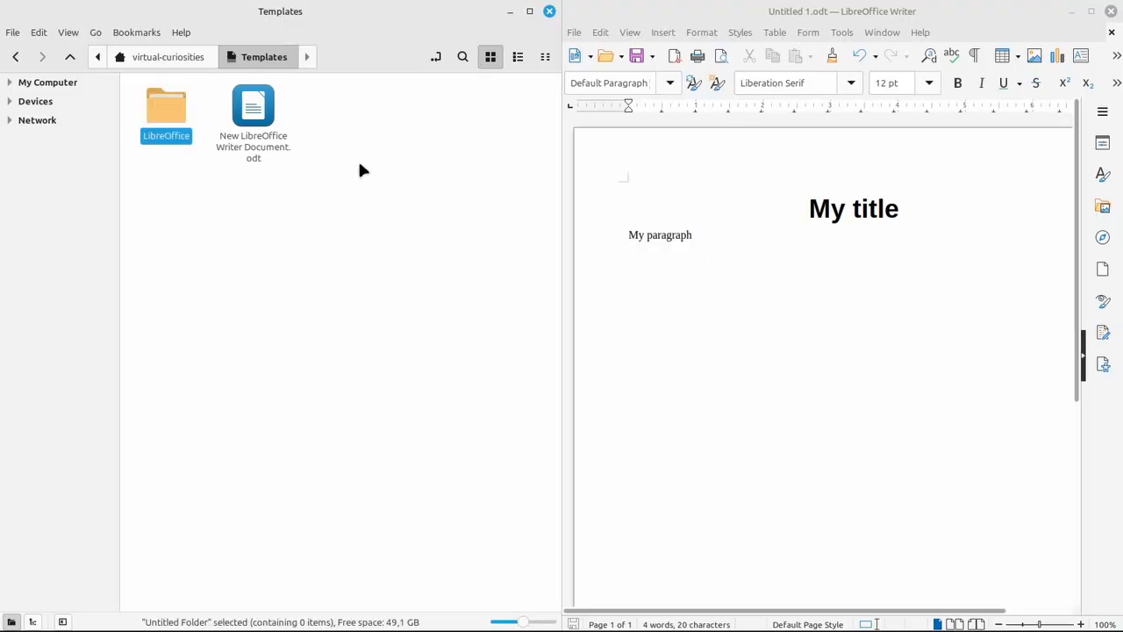
Move the Writer template into the LibreOffice folder, open it, and return to Templates
{"action": "left_click_drag", "start_coordinate": [253, 114], "coordinate": [184, 134]}
{"action": "double_click", "coordinate": [184, 131]}
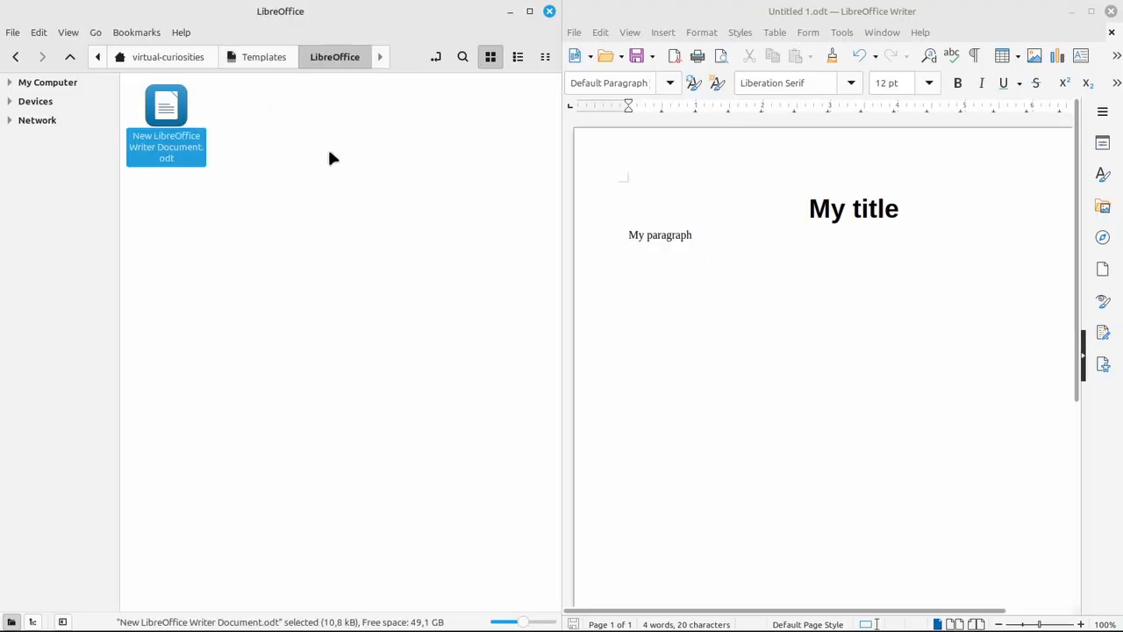
{"action": "left_click", "coordinate": [275, 58]}
Open the new-document submenu to view the LibreOffice subfolder entry
{"action": "right_click", "coordinate": [323, 158]}
{"action": "mouse_move", "coordinate": [413, 173]}
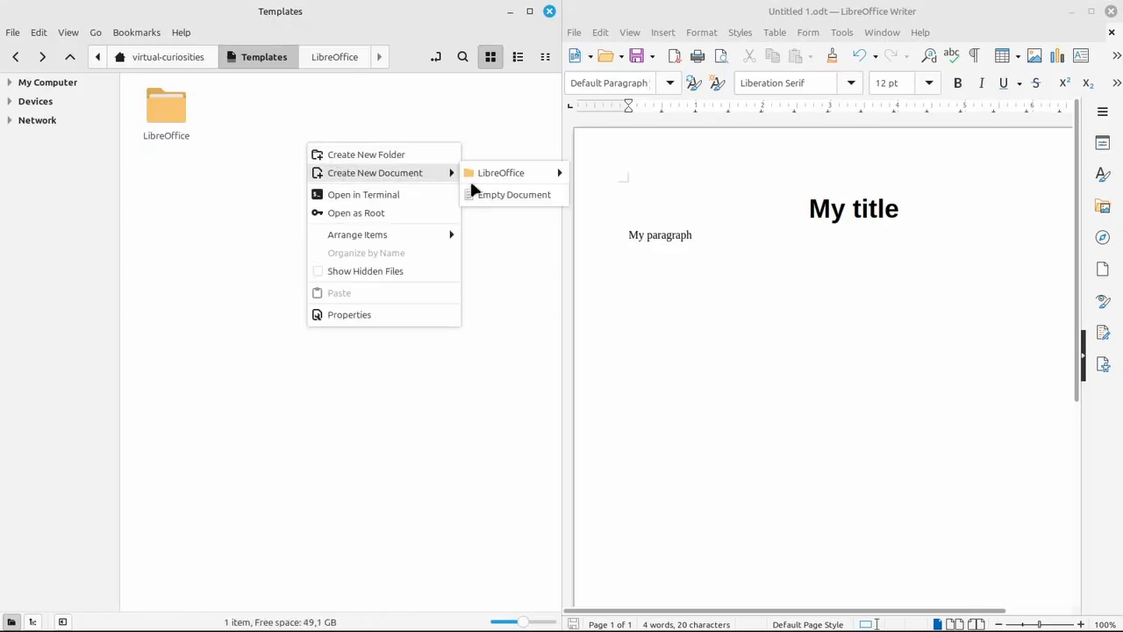
{"action": "mouse_move", "coordinate": [513, 180]}
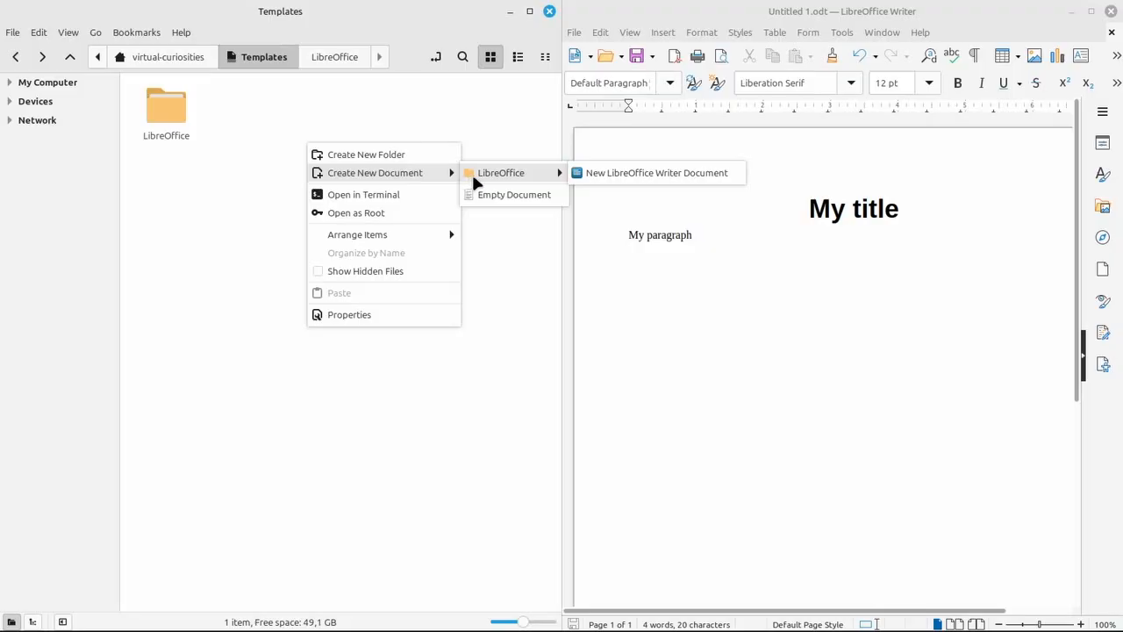
{"action": "left_click", "coordinate": [475, 134]}
Set the LibreOffice folder's icon to the libreoffice icon in its properties and close them
{"action": "right_click", "coordinate": [167, 107]}
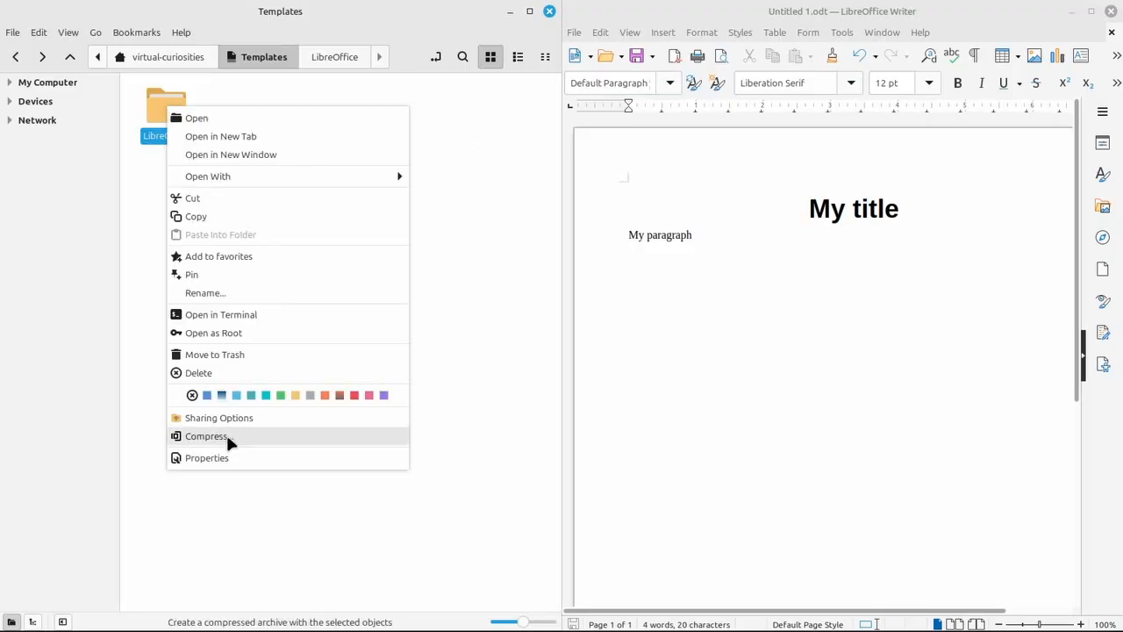
{"action": "left_click", "coordinate": [229, 457]}
{"action": "left_click", "coordinate": [417, 213]}
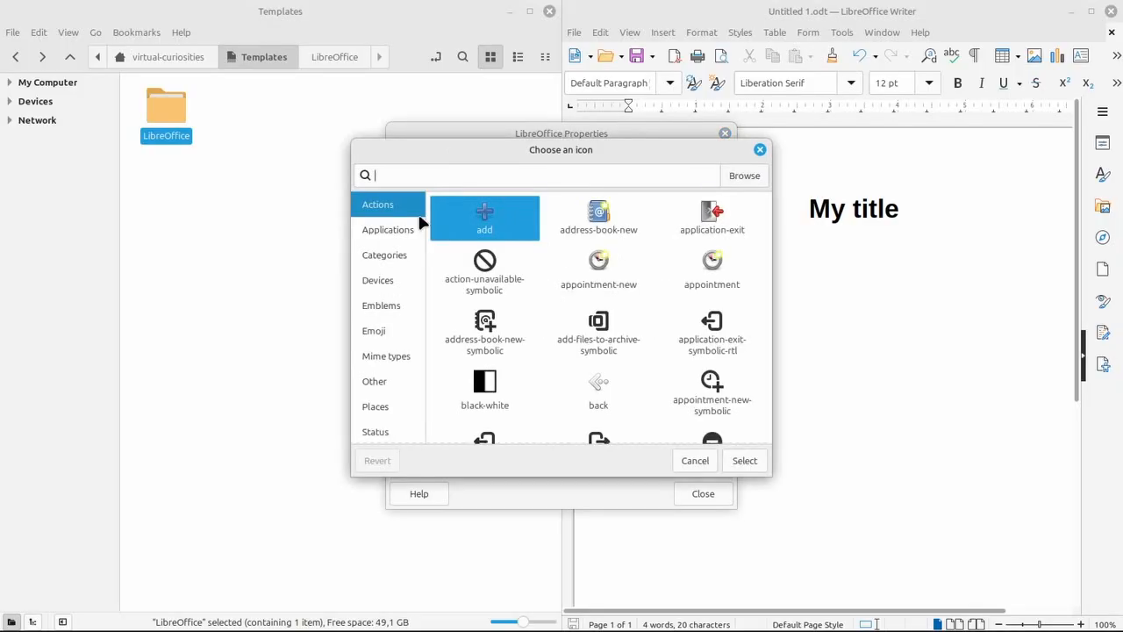
{"action": "left_click", "coordinate": [438, 173]}
{"action": "type", "text": "libreo"}
{"action": "type", "text": "f"}
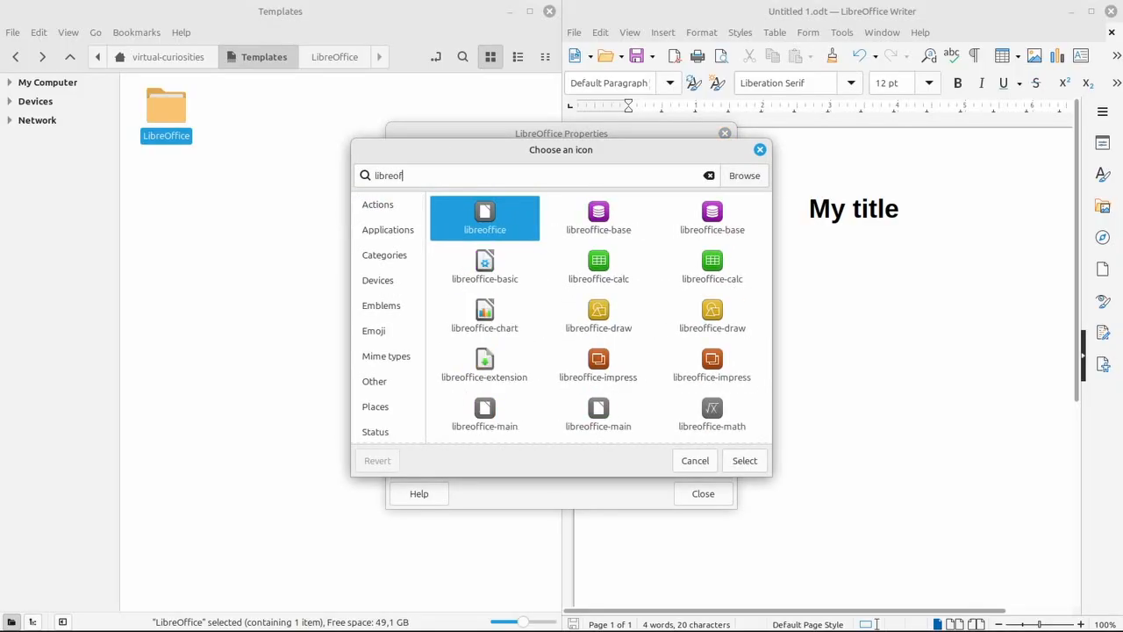
{"action": "left_click", "coordinate": [743, 461]}
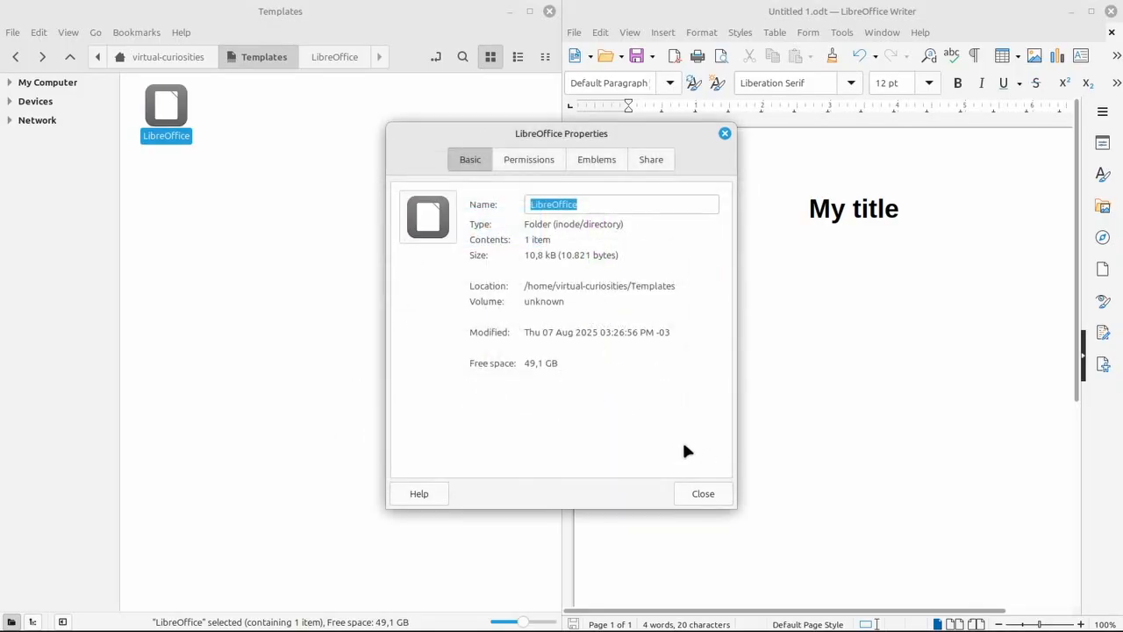
{"action": "left_click", "coordinate": [703, 494]}
Check the new-document submenu for the LibreOffice subfolder with its new icon
{"action": "right_click", "coordinate": [318, 201]}
{"action": "mouse_move", "coordinate": [439, 228]}
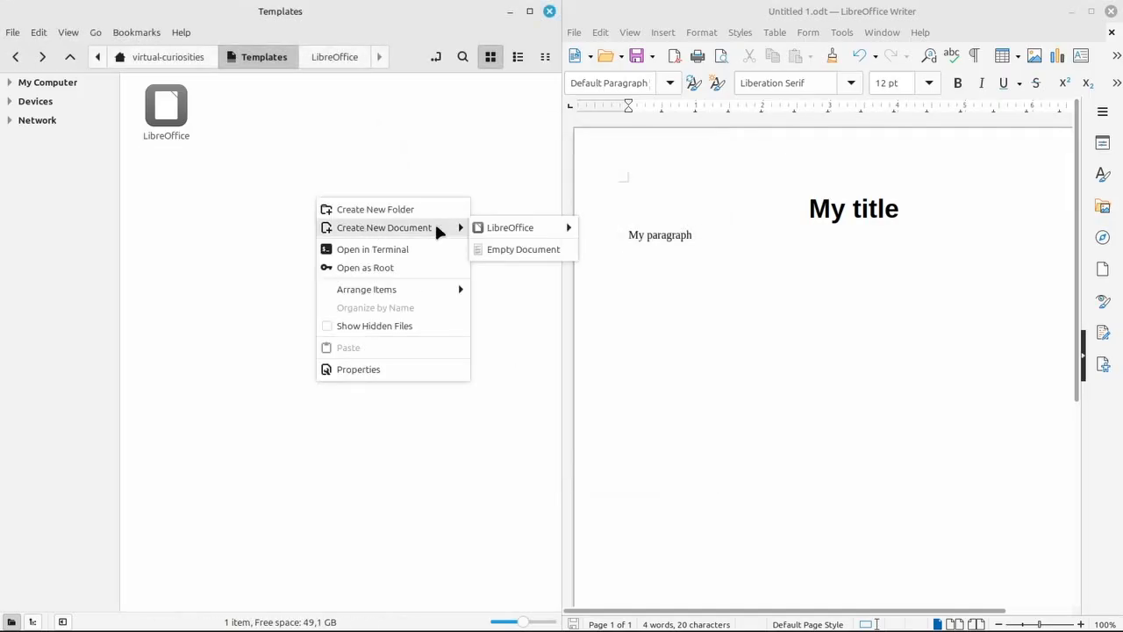
{"action": "mouse_move", "coordinate": [494, 228]}
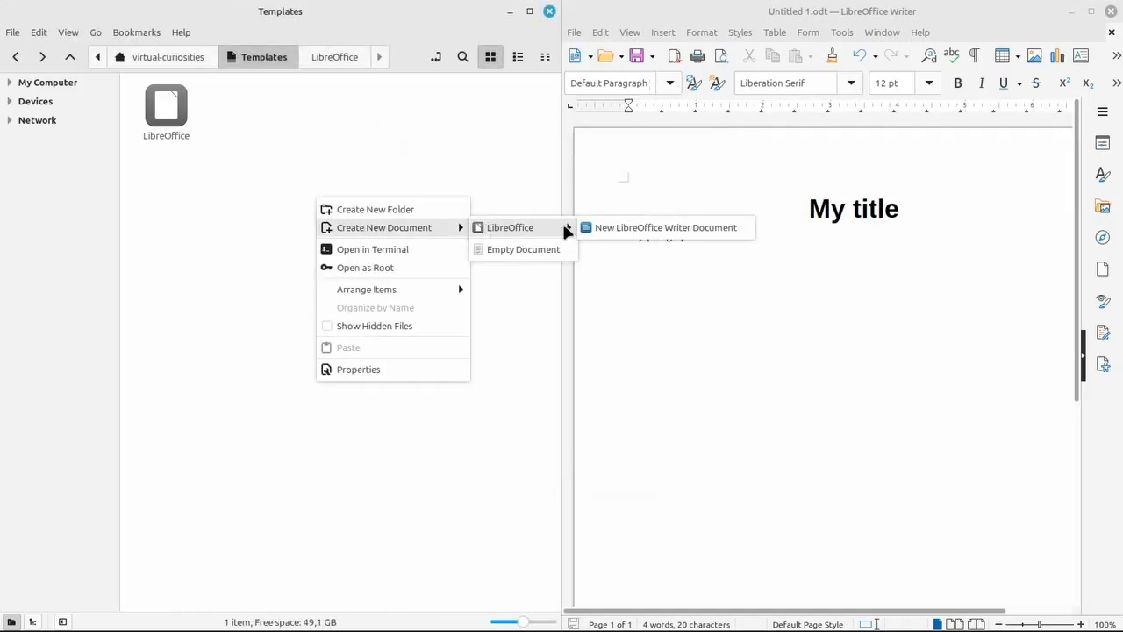
{"action": "left_click", "coordinate": [500, 191]}
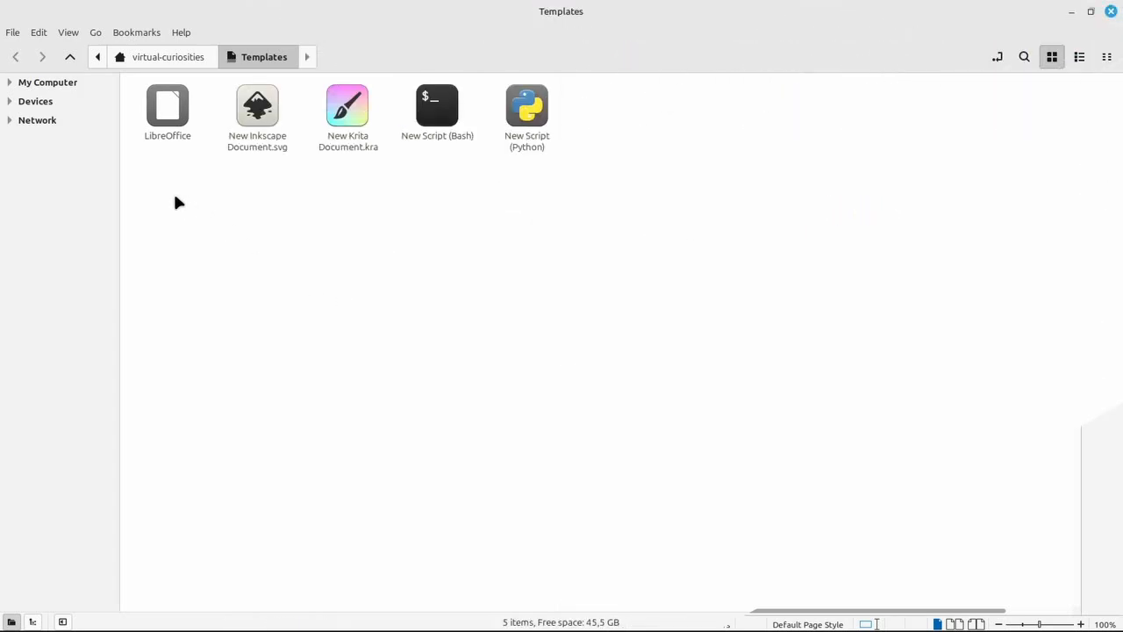
Open the new-document submenu and expand the LibreOffice subfolder's templates
{"action": "right_click", "coordinate": [175, 196]}
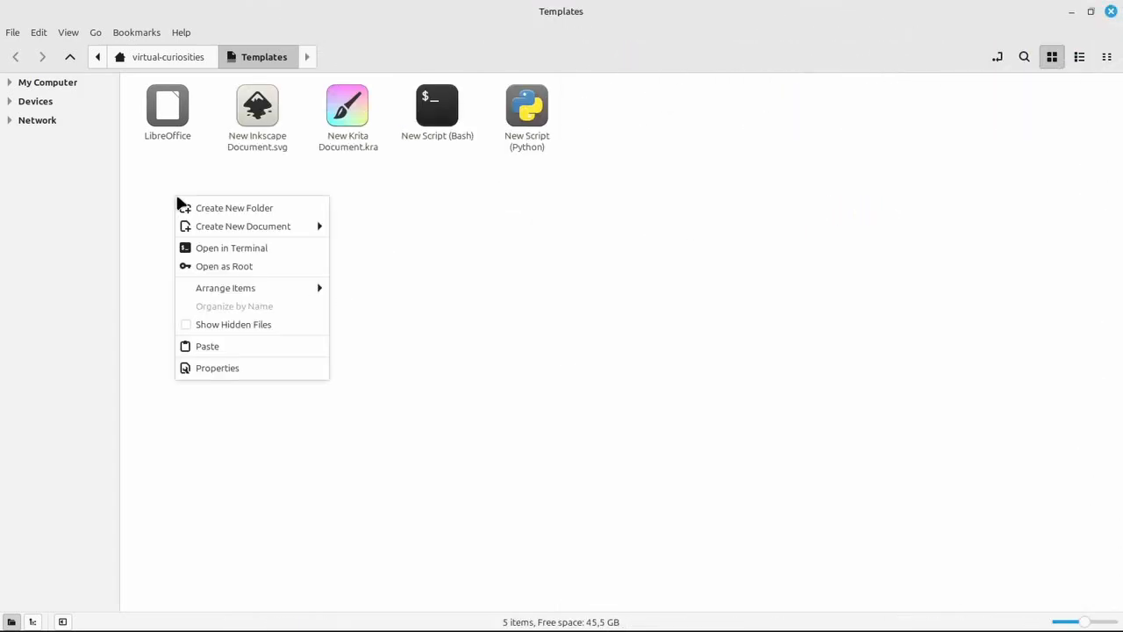
{"action": "mouse_move", "coordinate": [241, 227]}
{"action": "mouse_move", "coordinate": [378, 225]}
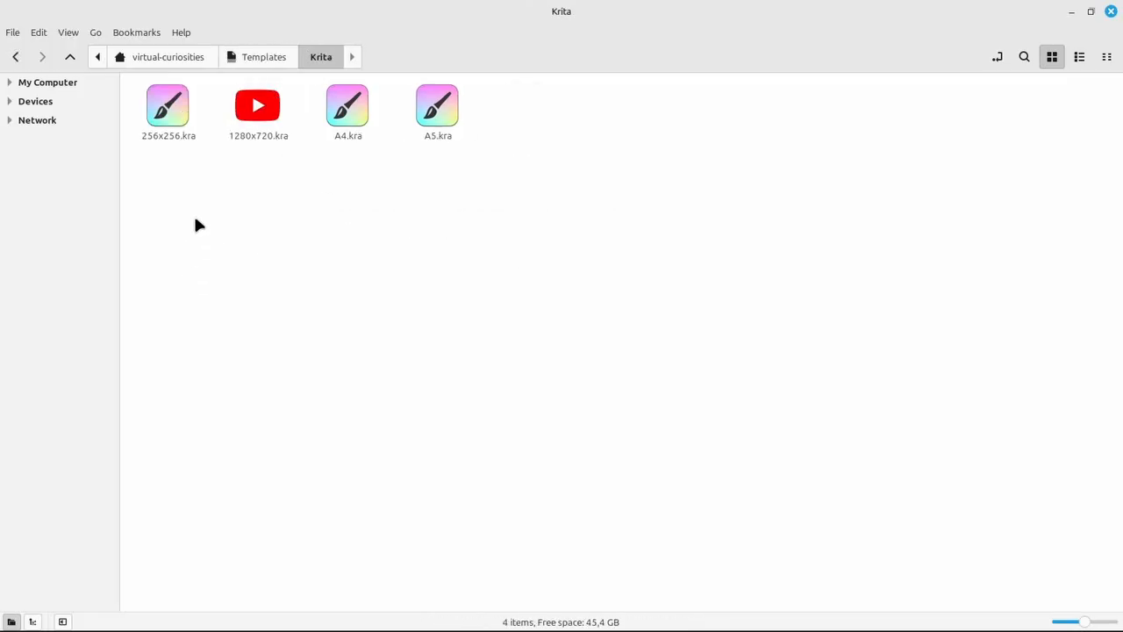
Inside the Krita templates folder, open the new-document submenu's Krita template list
{"action": "right_click", "coordinate": [197, 217]}
{"action": "mouse_move", "coordinate": [243, 245]}
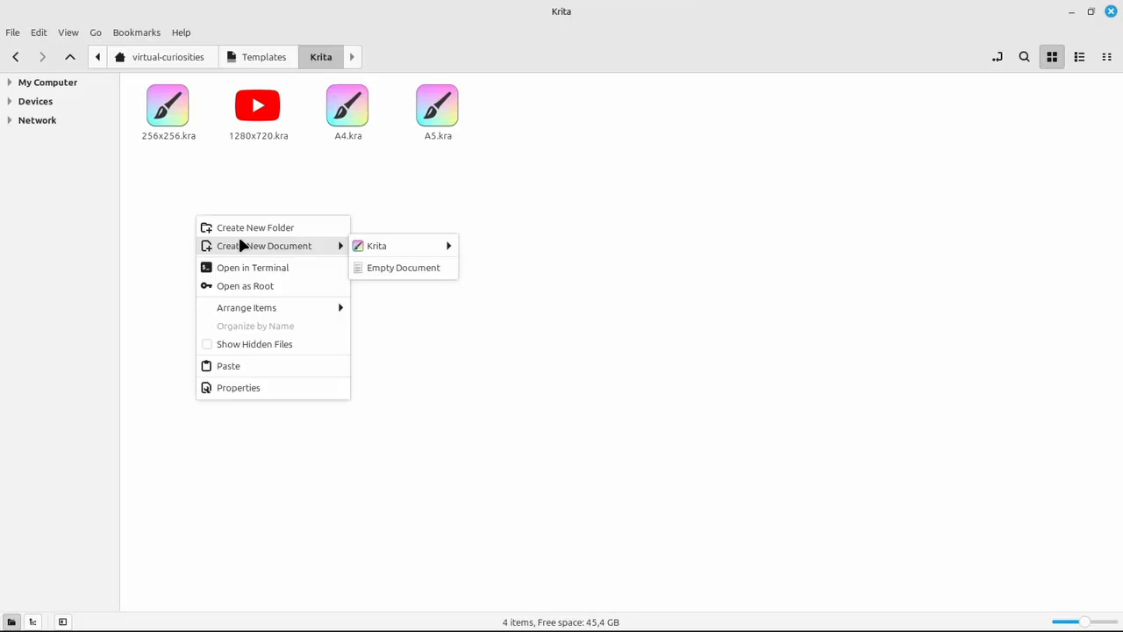
{"action": "mouse_move", "coordinate": [410, 255]}
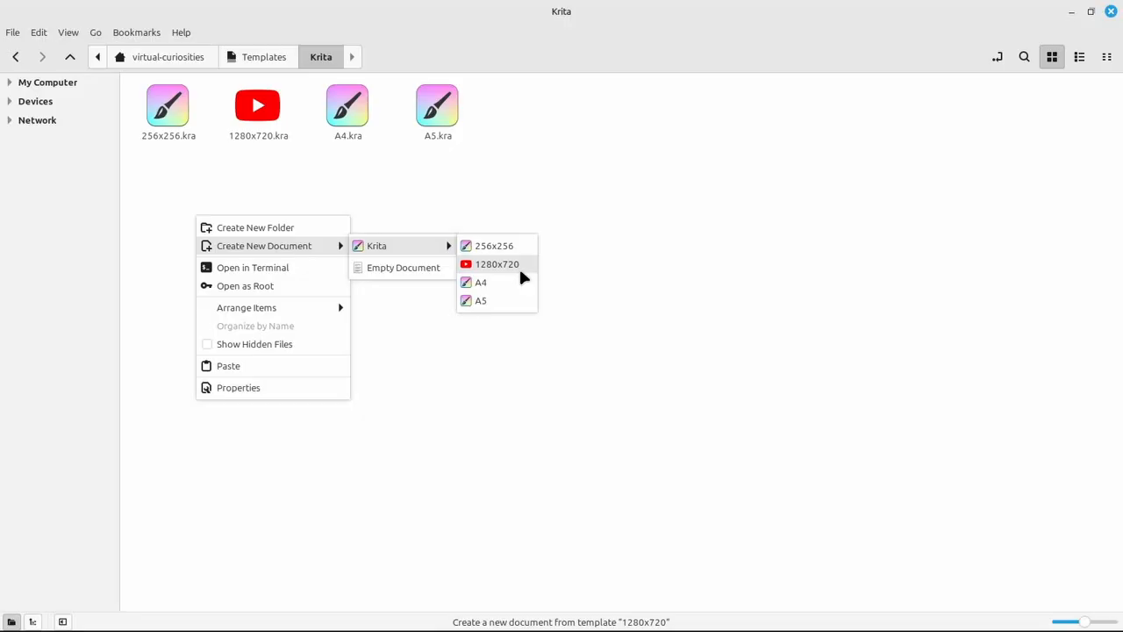
{"action": "left_click", "coordinate": [511, 221]}
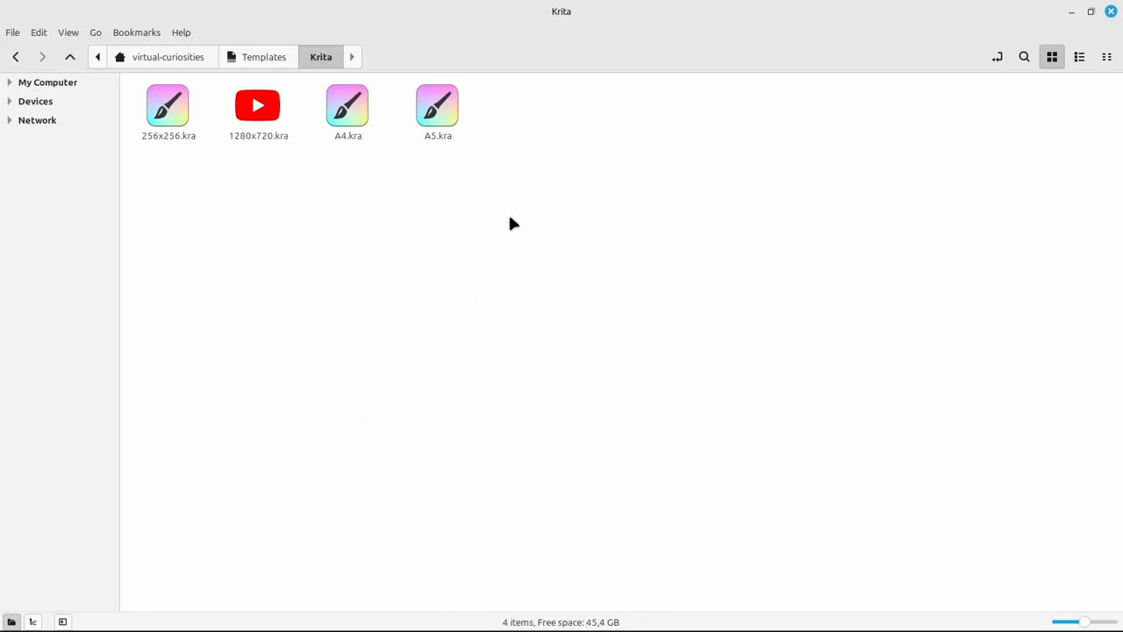
Create a new 1280x720 Krita document in the home folder from the template and open it
{"action": "left_click", "coordinate": [182, 64]}
{"action": "right_click", "coordinate": [345, 219]}
{"action": "mouse_move", "coordinate": [377, 244]}
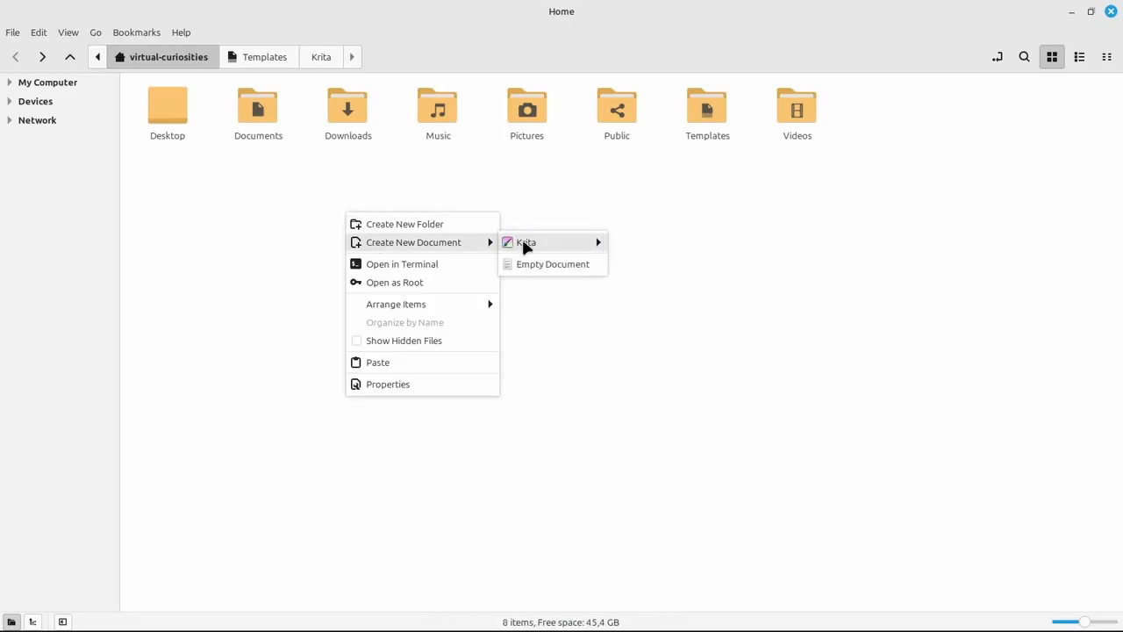
{"action": "mouse_move", "coordinate": [584, 245]}
{"action": "left_click", "coordinate": [644, 260]}
{"action": "key", "text": "Return"}
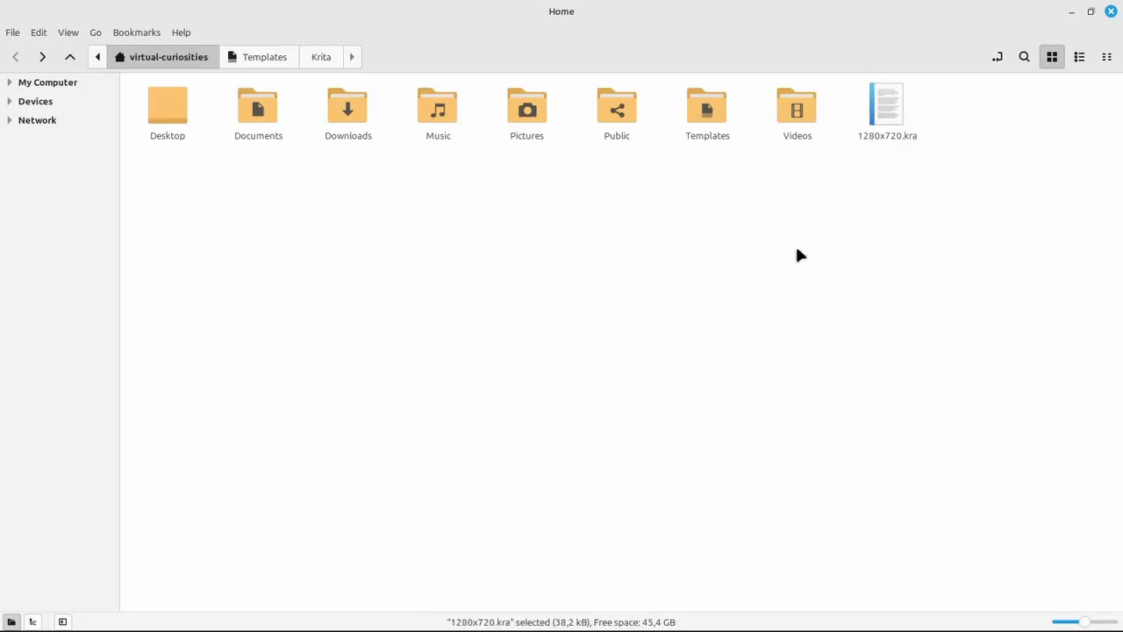
{"action": "key", "text": "Return"}
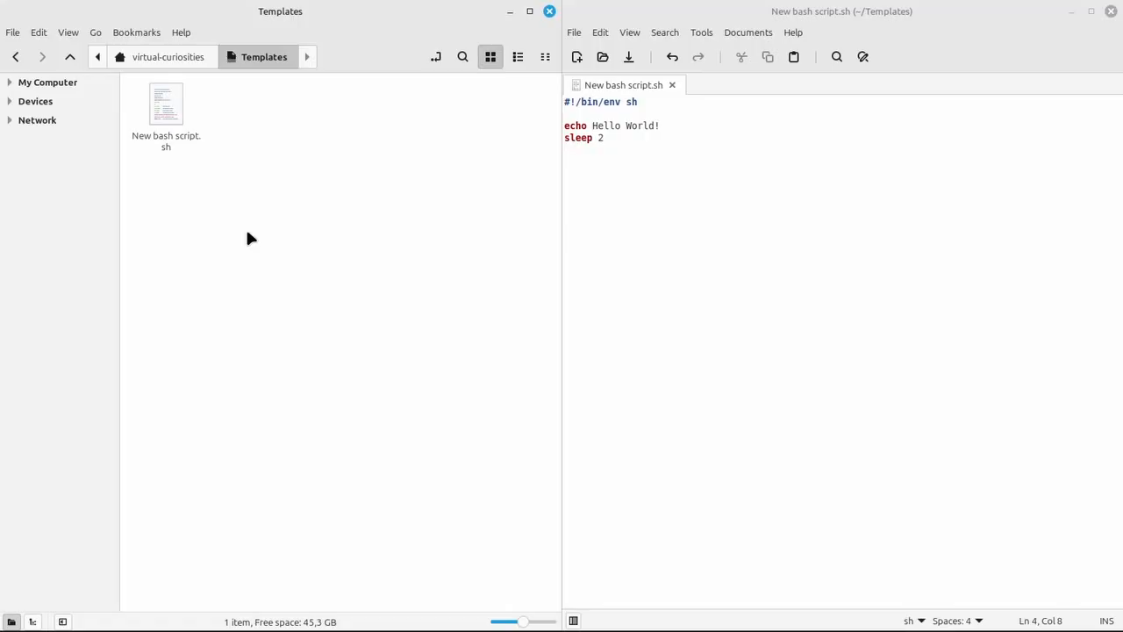
Allow the New bash script.sh template to be executed as a program in its permissions
{"action": "right_click", "coordinate": [173, 118]}
{"action": "left_click", "coordinate": [252, 329]}
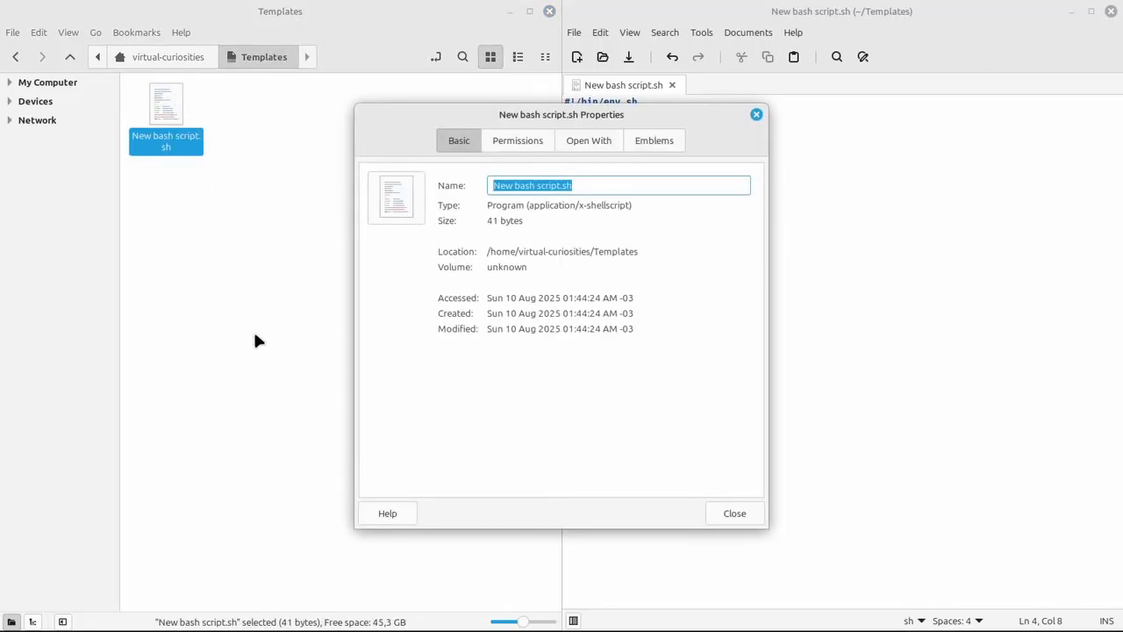
{"action": "left_click", "coordinate": [516, 143]}
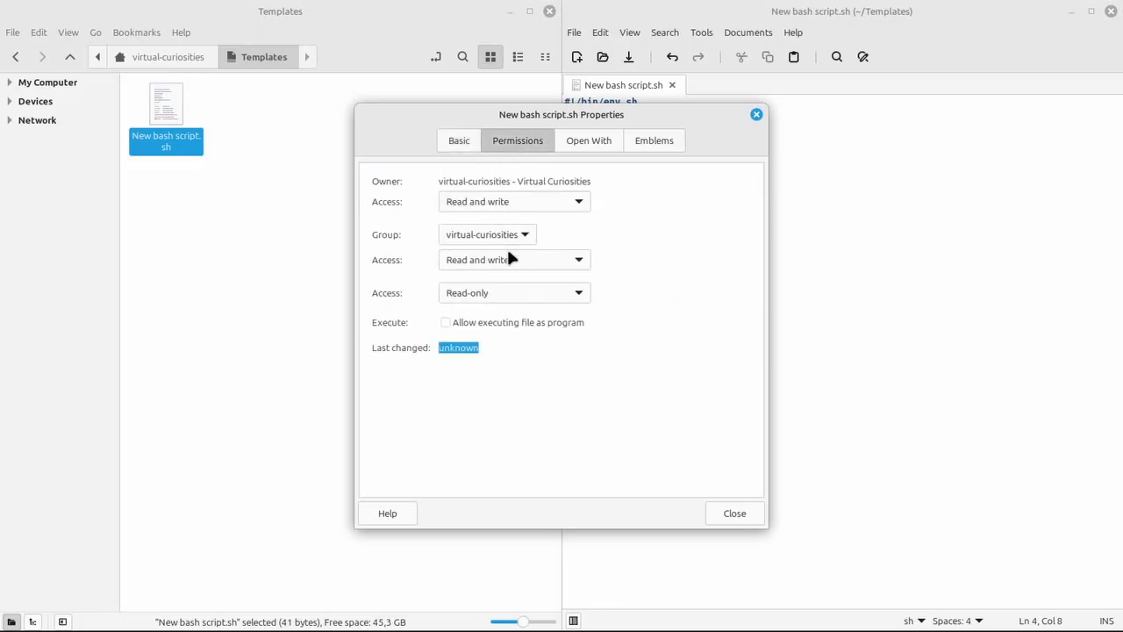
{"action": "left_click", "coordinate": [496, 325]}
{"action": "left_click", "coordinate": [736, 513]}
{"action": "left_click", "coordinate": [323, 249]}
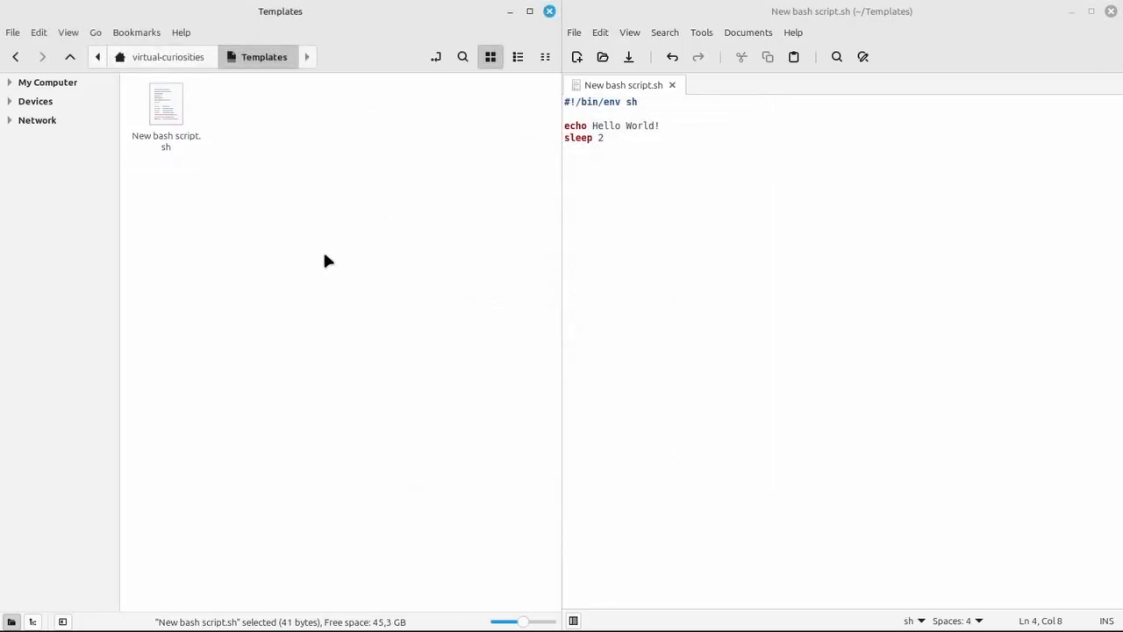
Create a new bash script in the home folder from the template and run it in a terminal
{"action": "left_click", "coordinate": [173, 57]}
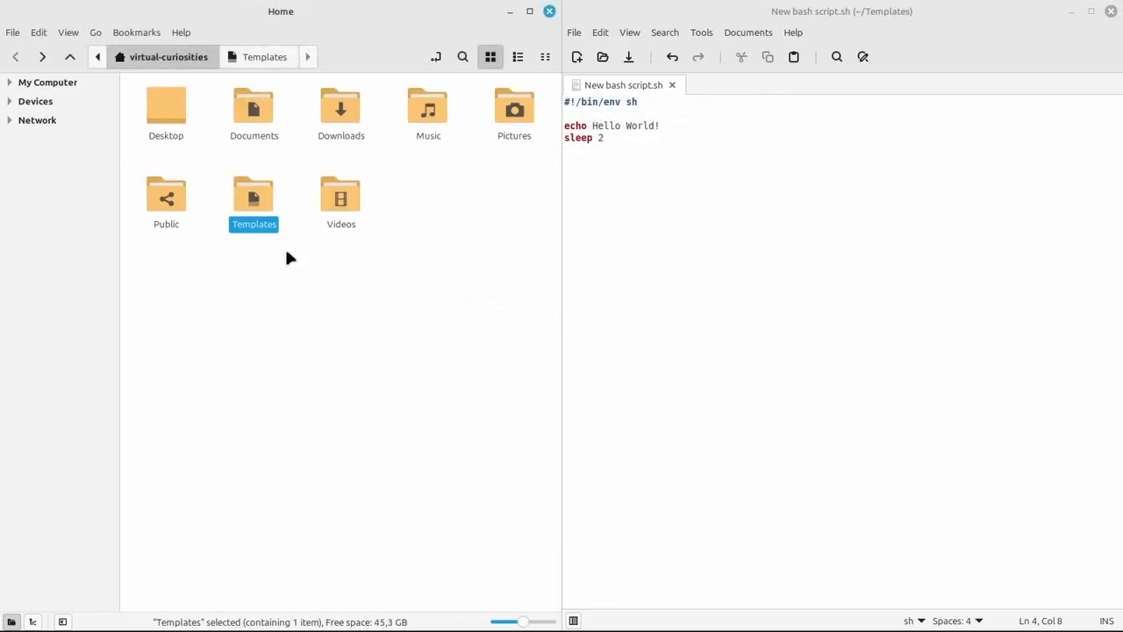
{"action": "right_click", "coordinate": [406, 217]}
{"action": "mouse_move", "coordinate": [472, 244]}
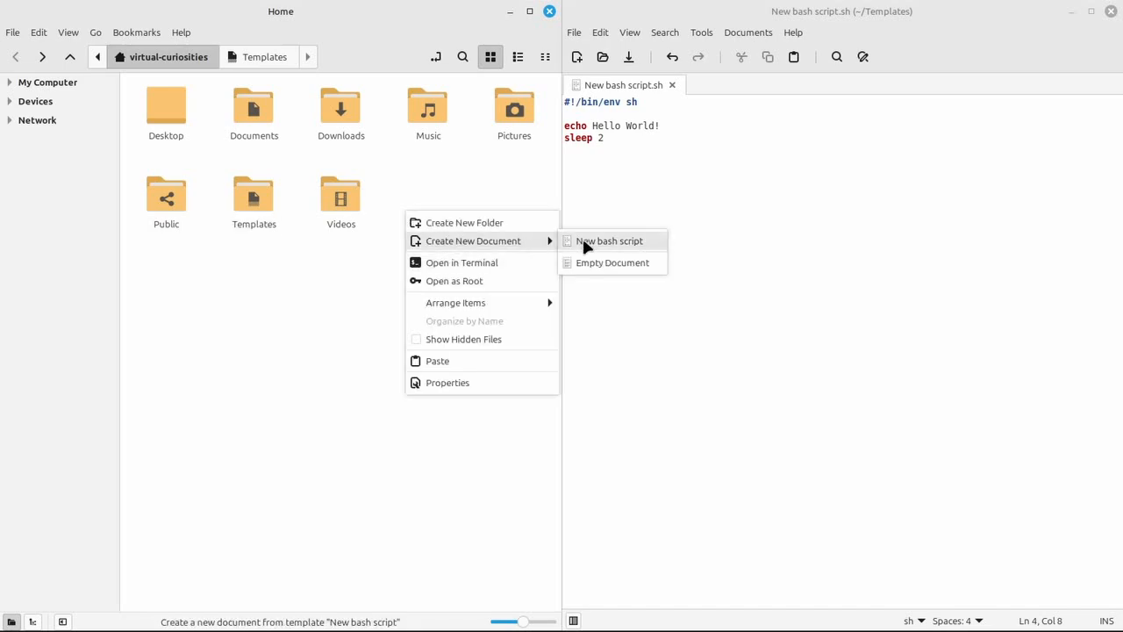
{"action": "left_click", "coordinate": [586, 244]}
{"action": "left_click", "coordinate": [465, 270]}
{"action": "double_click", "coordinate": [430, 202]}
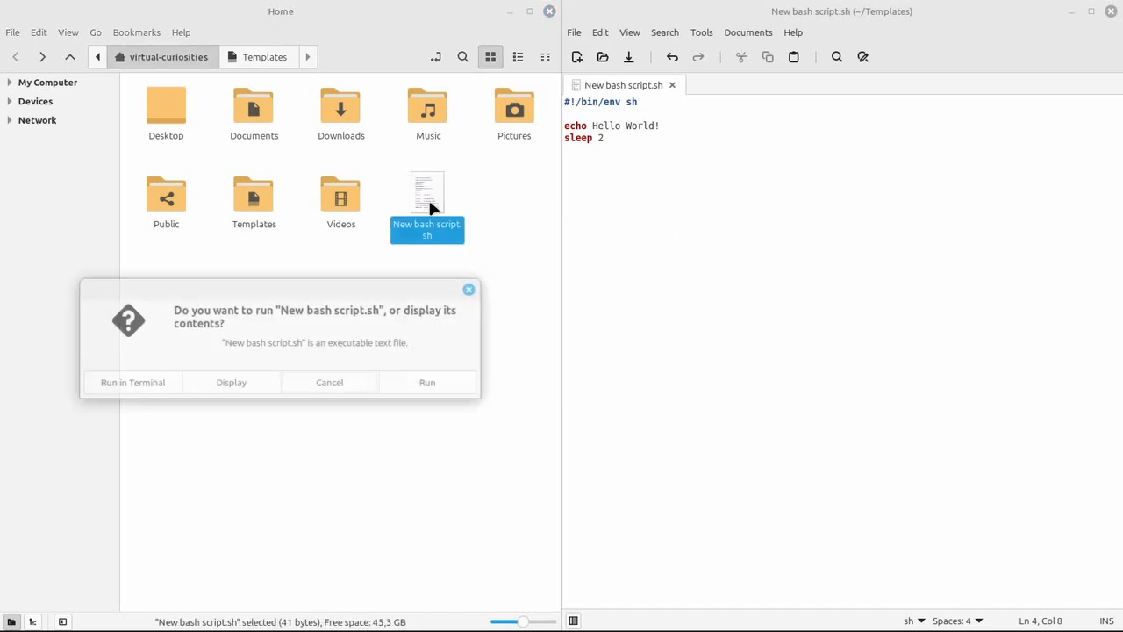
{"action": "left_click", "coordinate": [147, 382]}
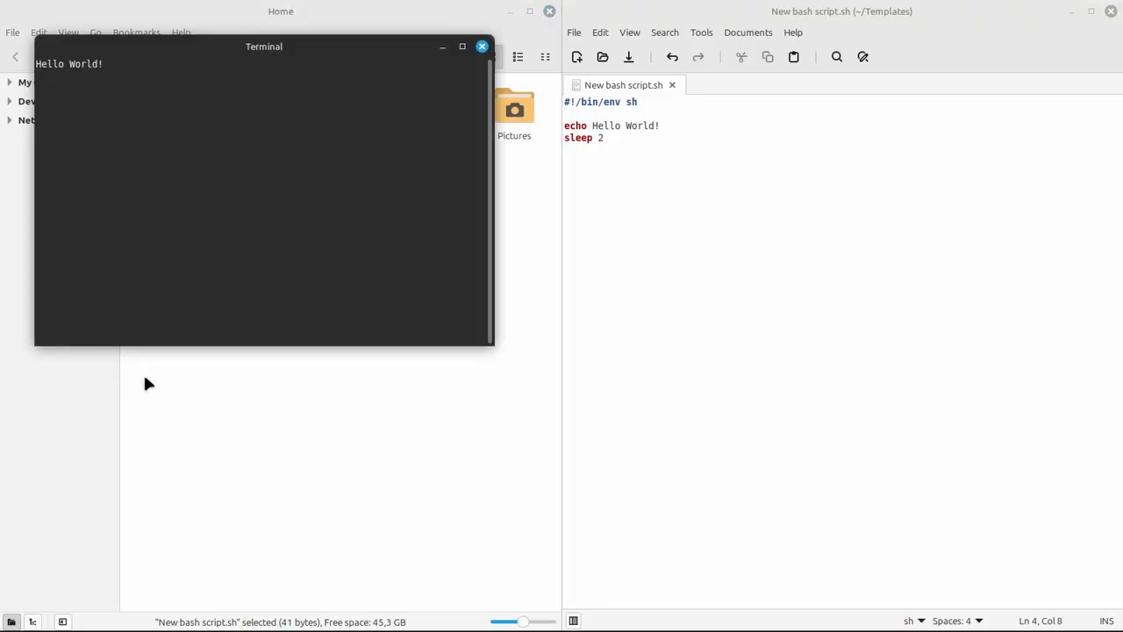